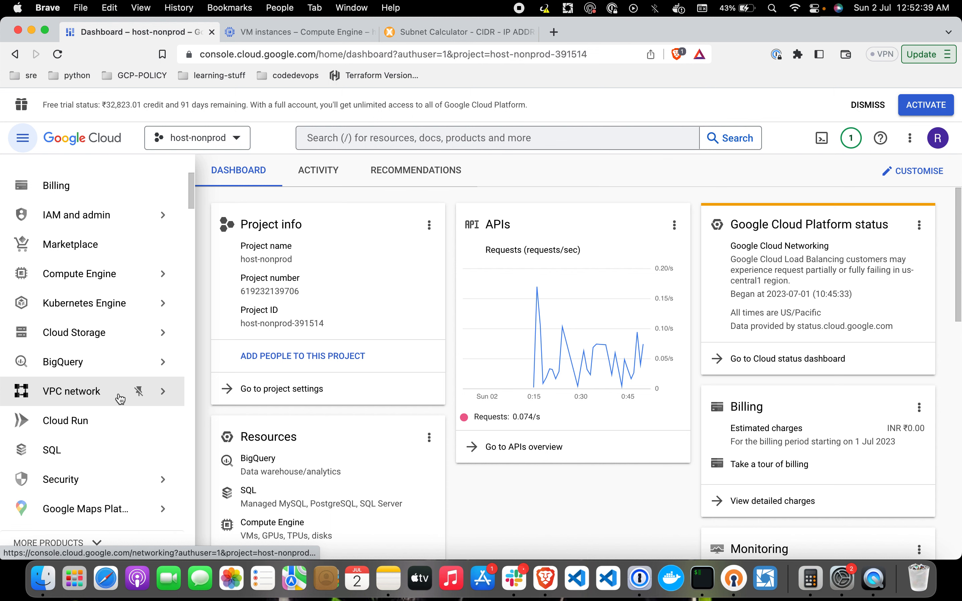
Step: Open VPC network from the navigation menu to list the host-nonprod networks
left_click(120, 397)
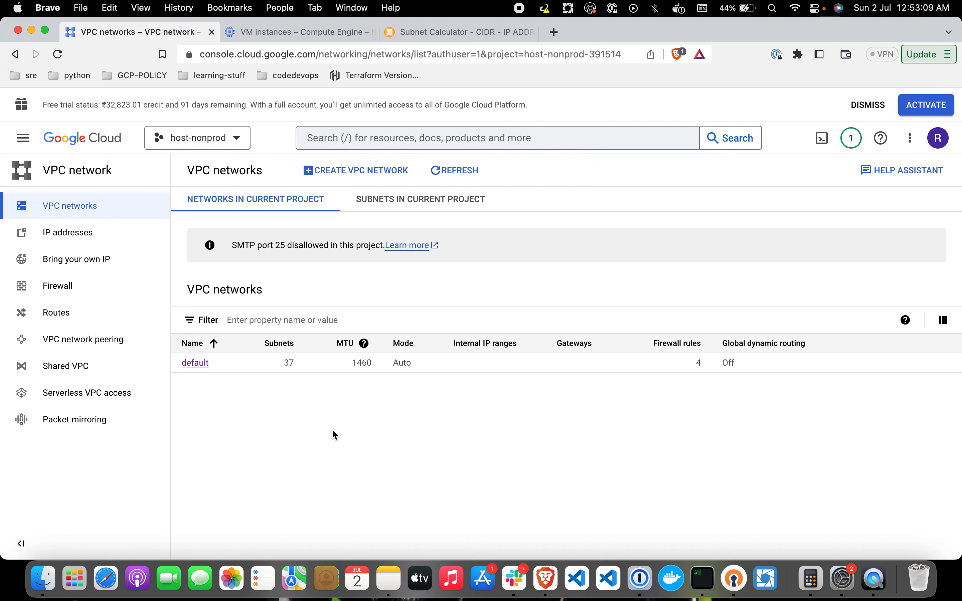
left_click(197, 363)
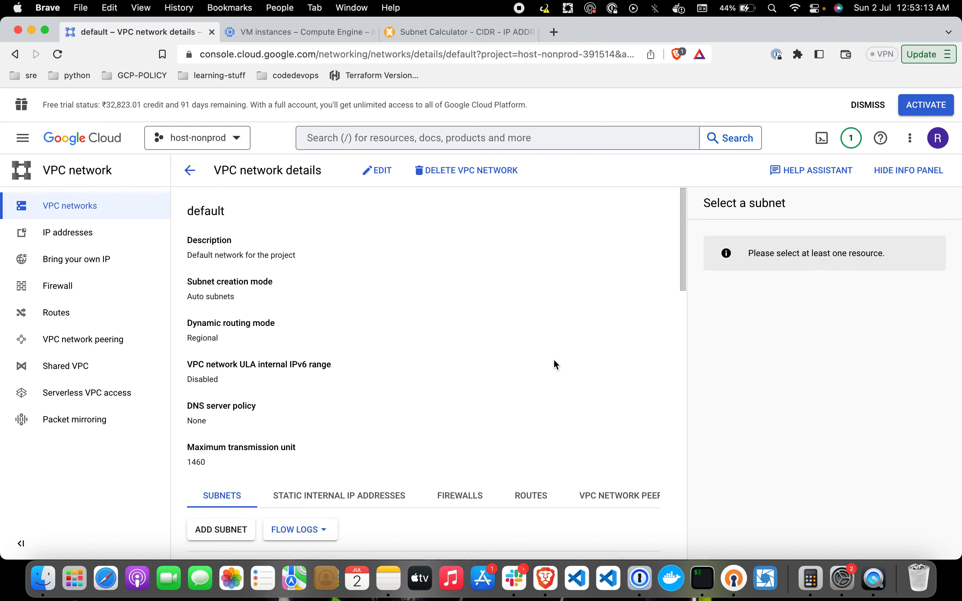
scroll(555, 362, "down", 8)
scroll(554, 363, "down", 3)
scroll(555, 363, "up", 1)
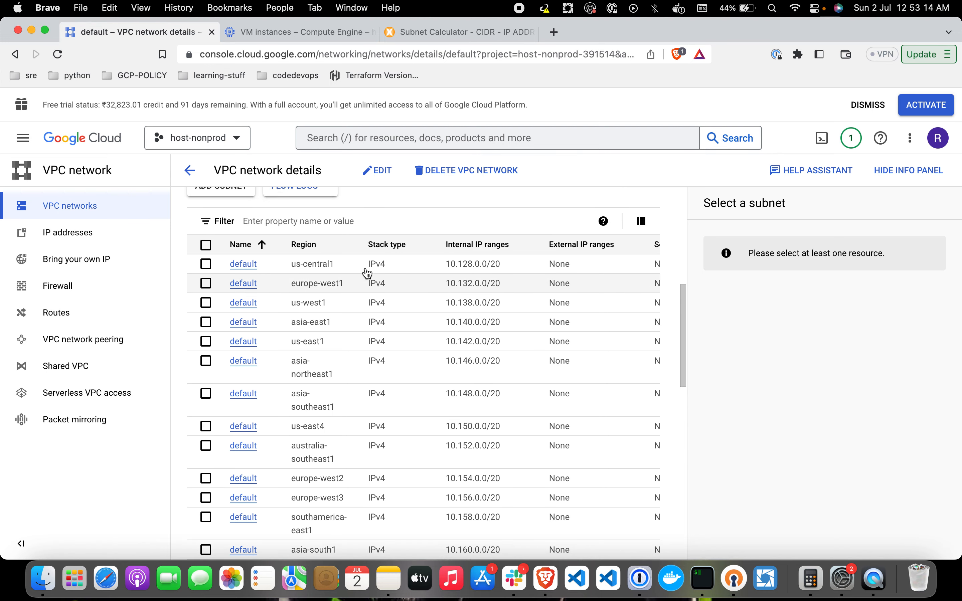
left_click(291, 263)
left_click_drag(293, 267, 335, 266)
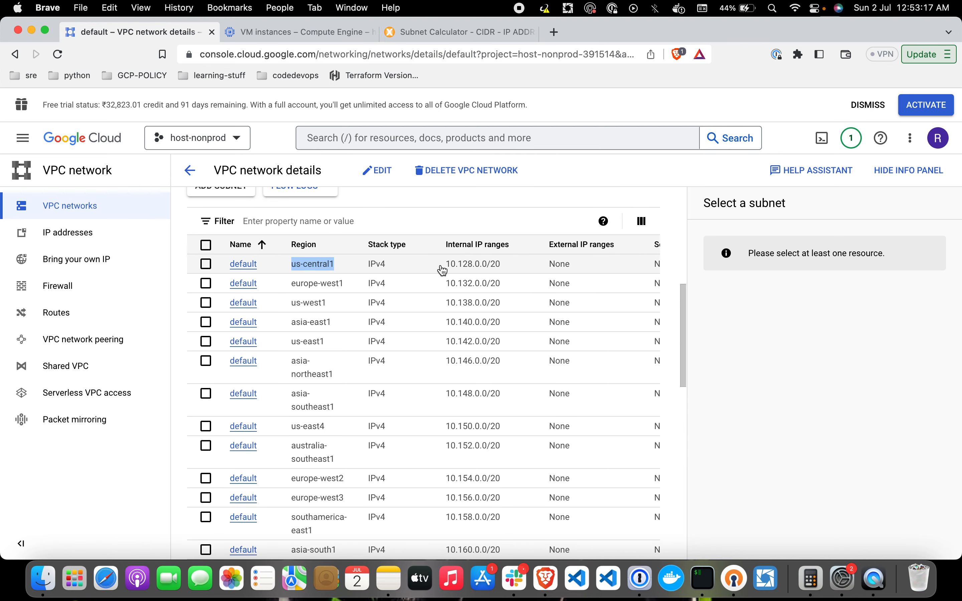
left_click_drag(443, 266, 501, 264)
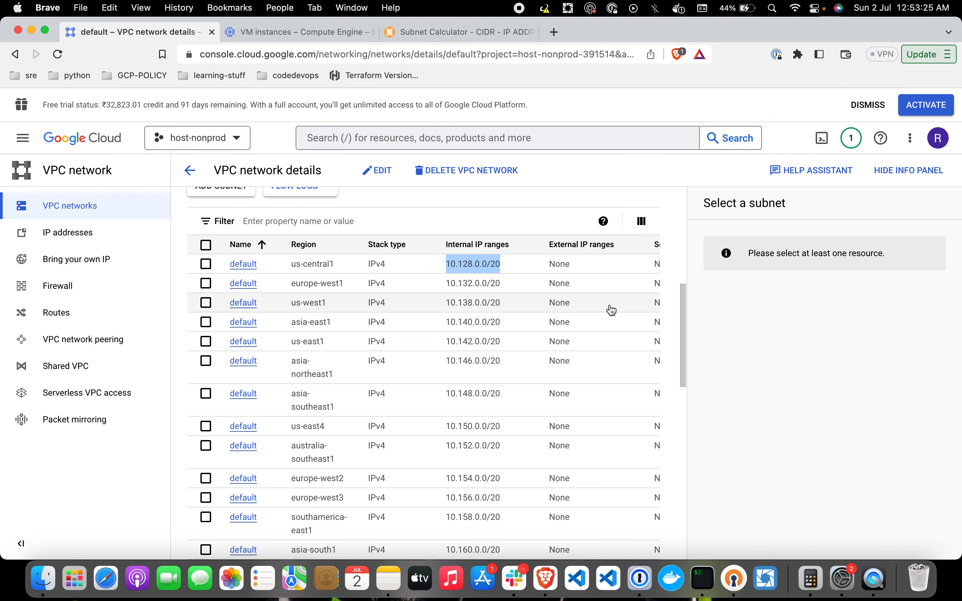
left_click(189, 170)
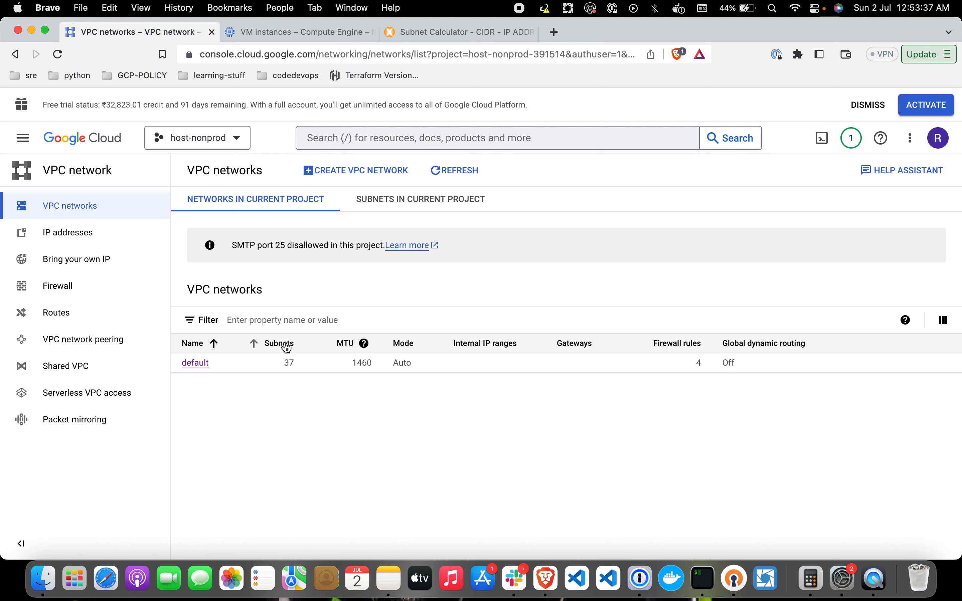
Step: Start a new VPC network named myvpc
left_click(360, 173)
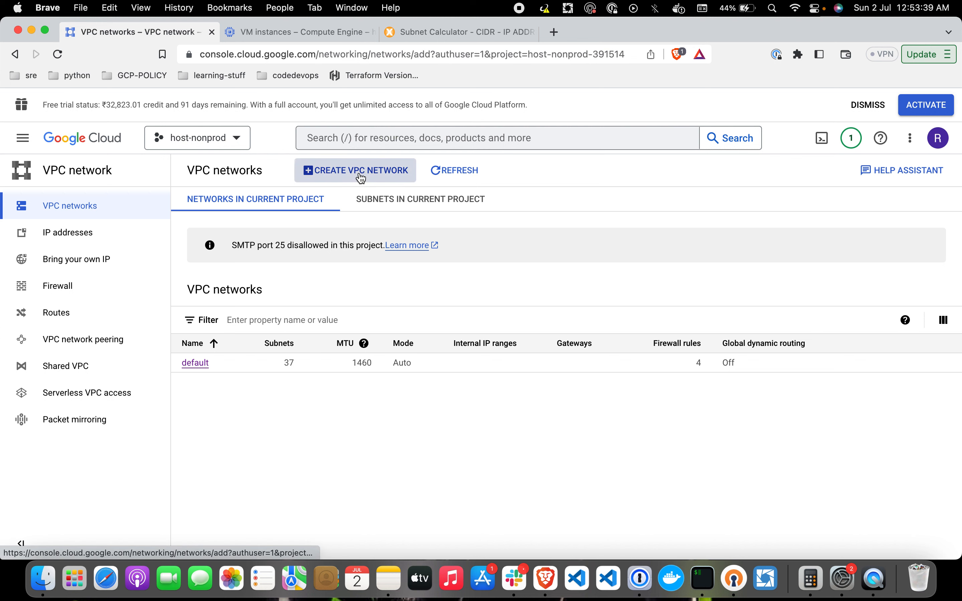
left_click(299, 222)
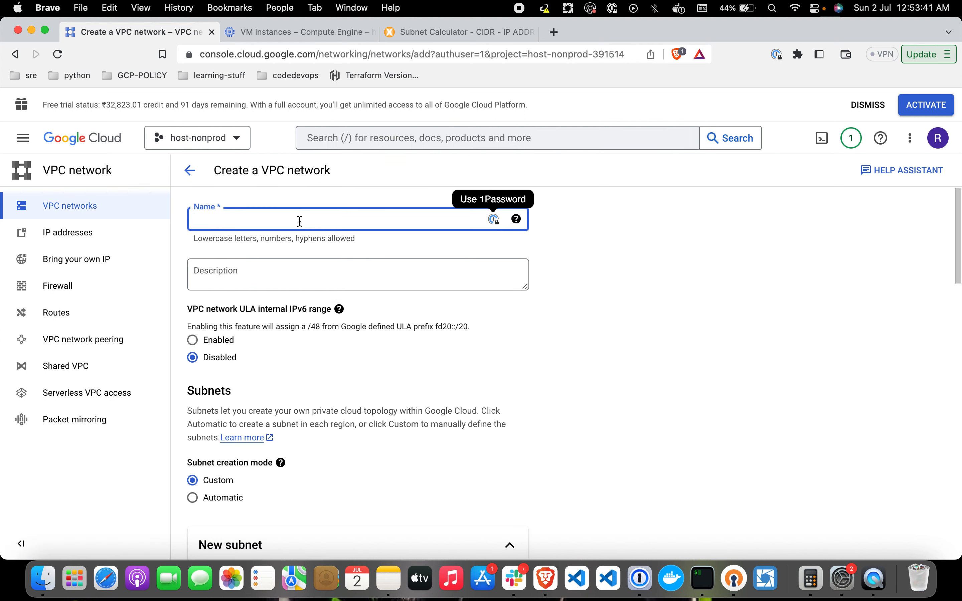
type("myvp")
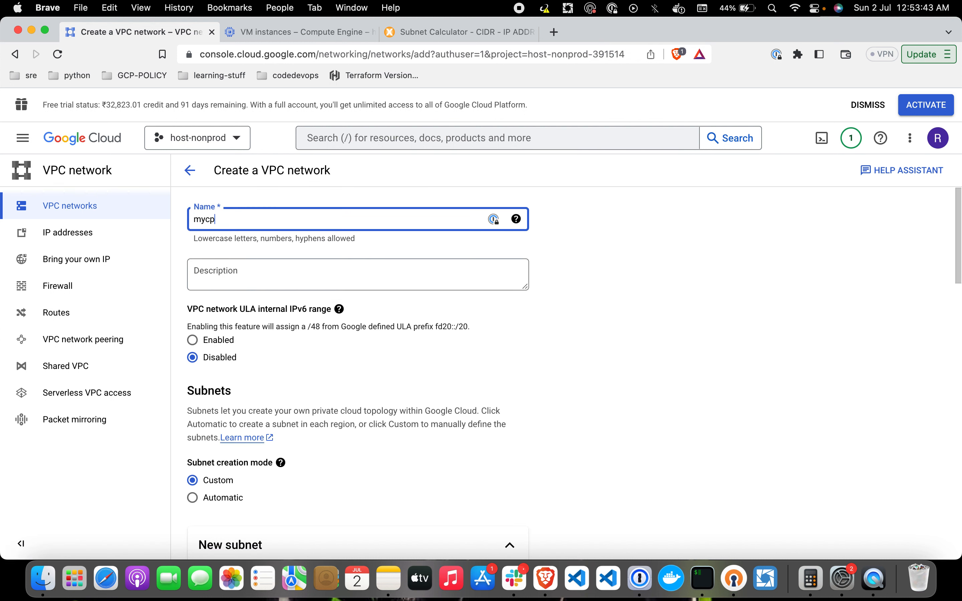
key("BackSpace")
key("BackSpace")
type("vpc")
left_click(652, 302)
Step: Define custom subnet subnet-1 in asia-south1 with IPv4 range 10.0.1.0/24
scroll(388, 382, "down", 5)
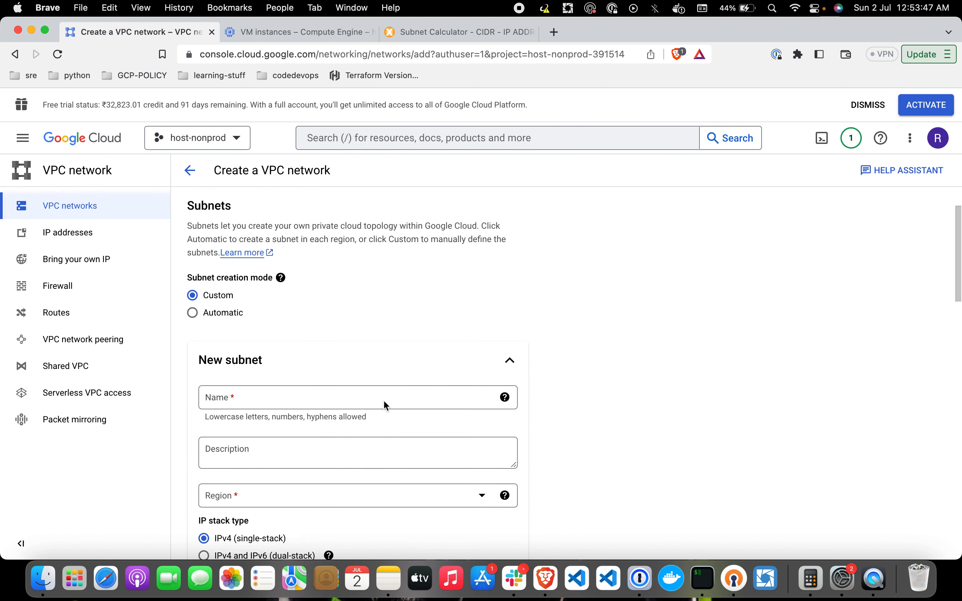
left_click(388, 371)
type("p")
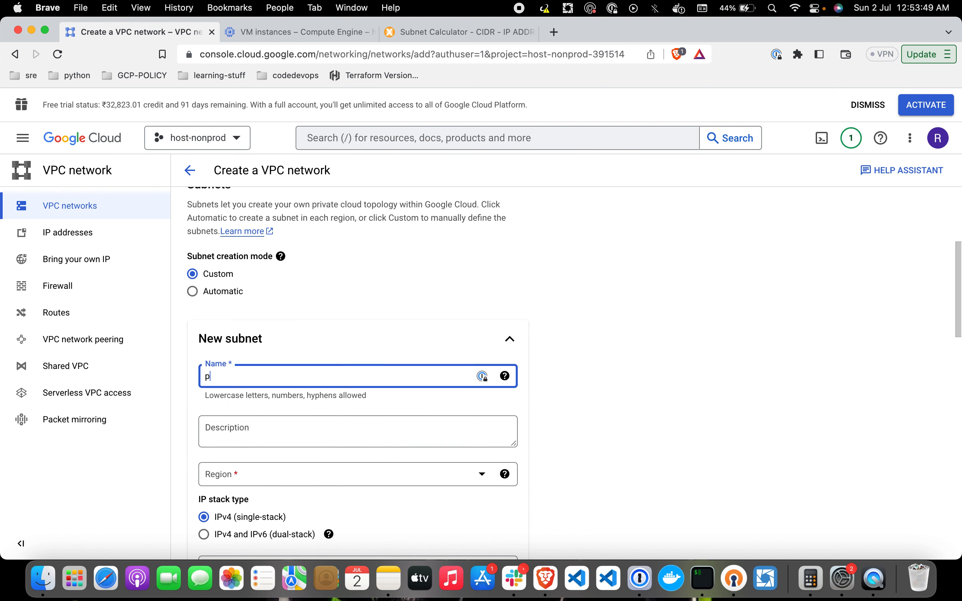
type("ublic")
key("BackSpace")
key("BackSpace")
key("BackSpace")
key("BackSpace")
key("BackSpace")
key("BackSpace")
type("subnet-1")
left_click(435, 477)
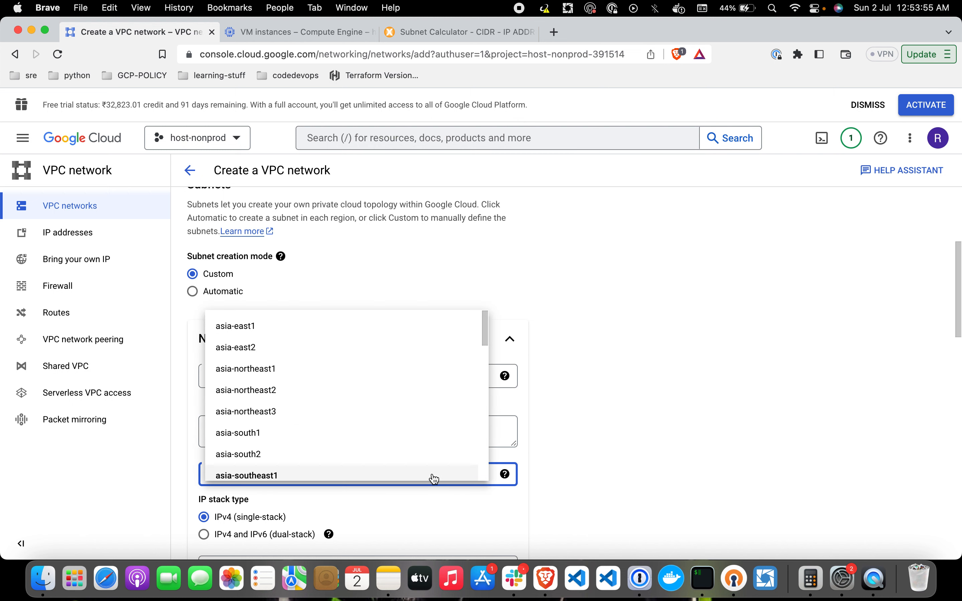
scroll(424, 426, "down", 3)
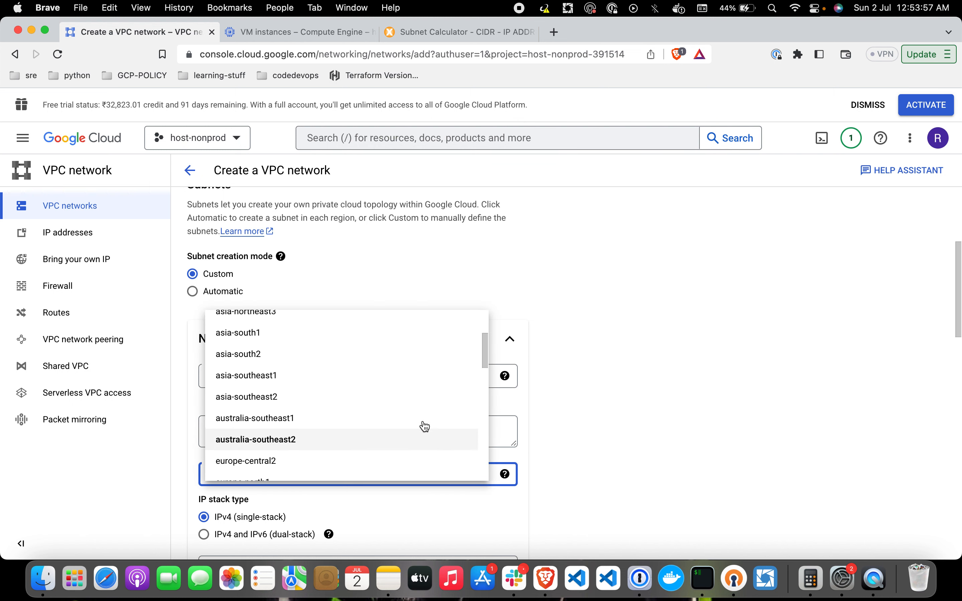
left_click(344, 355)
scroll(375, 437, "down", 3)
scroll(375, 436, "down", 2)
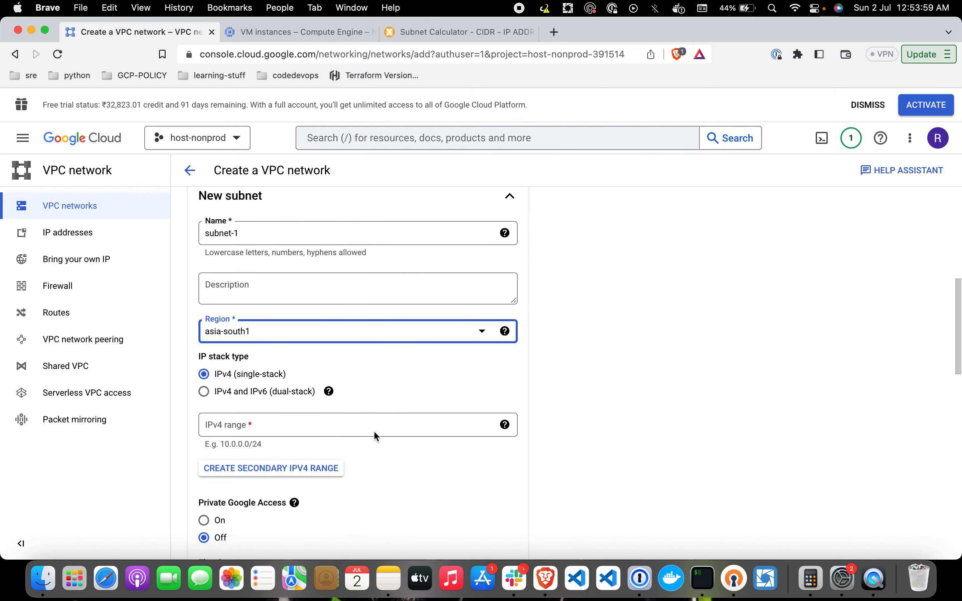
left_click(374, 428)
type("10.0.")
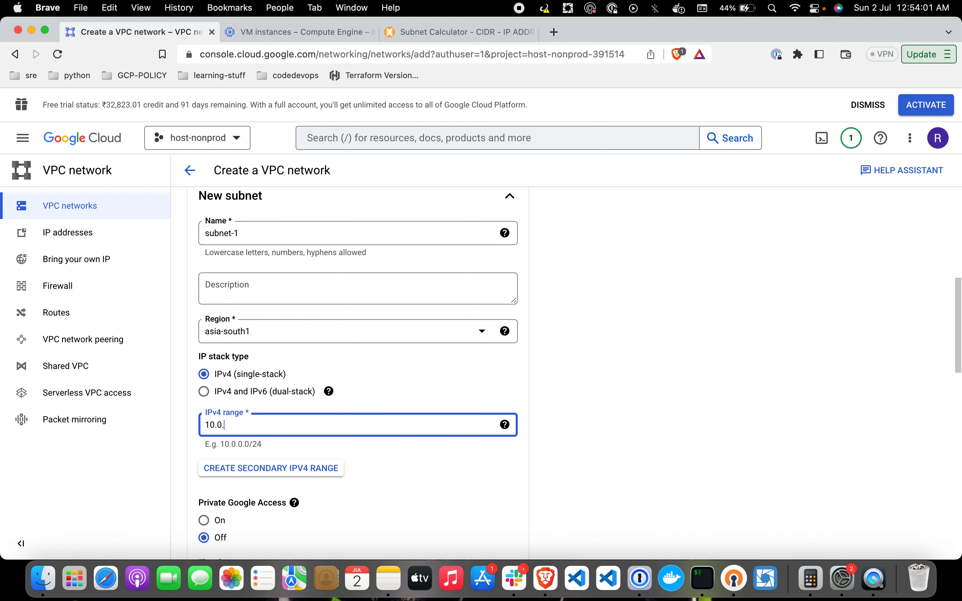
type("1.0/24")
Step: Verify in the Subnet Calculator that 10.0.1.0/24 spans 256 addresses, then return to the form
left_click(477, 38)
left_click_drag(477, 37, 318, 40)
left_click(52, 230)
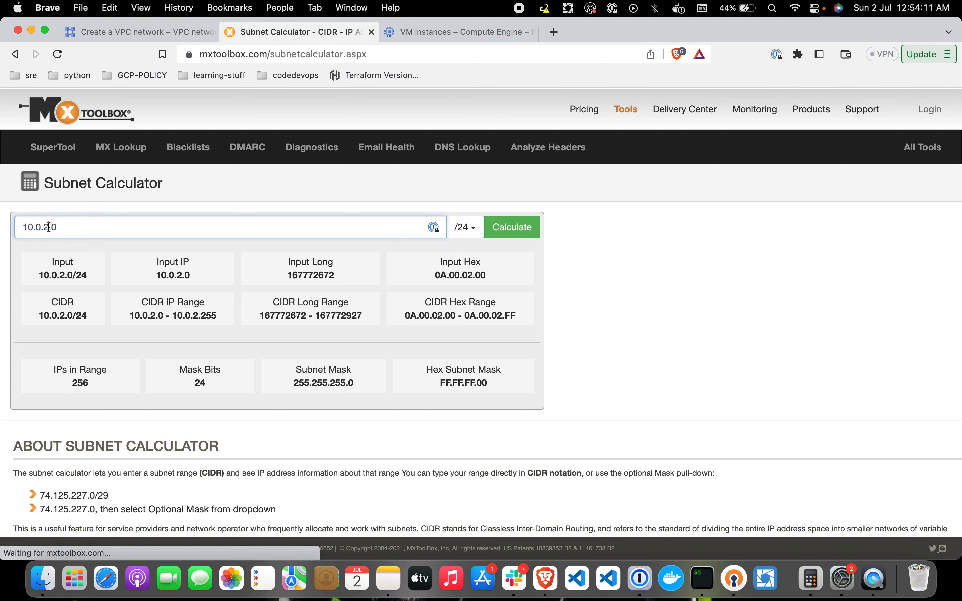
key("BackSpace")
type("1")
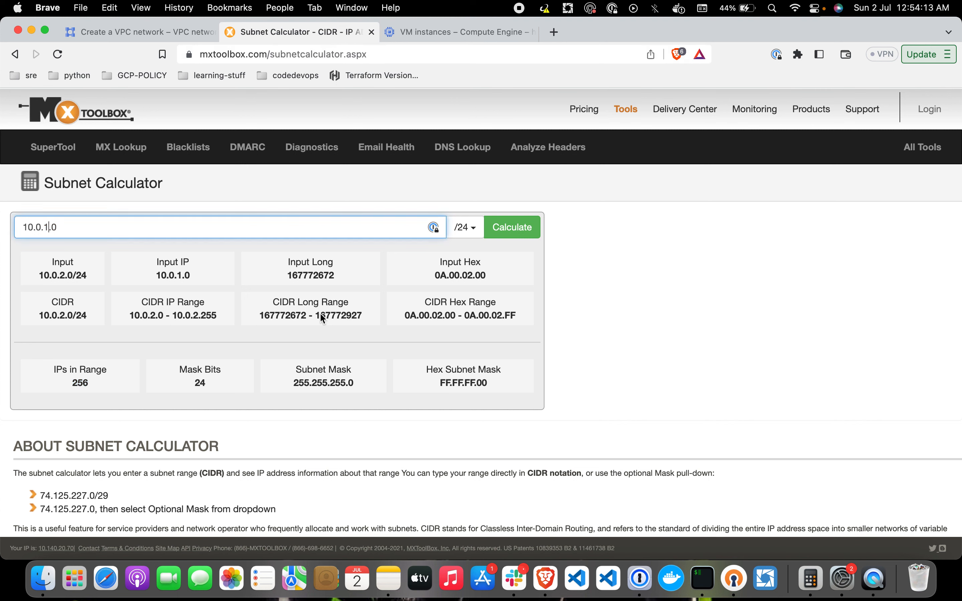
left_click(517, 226)
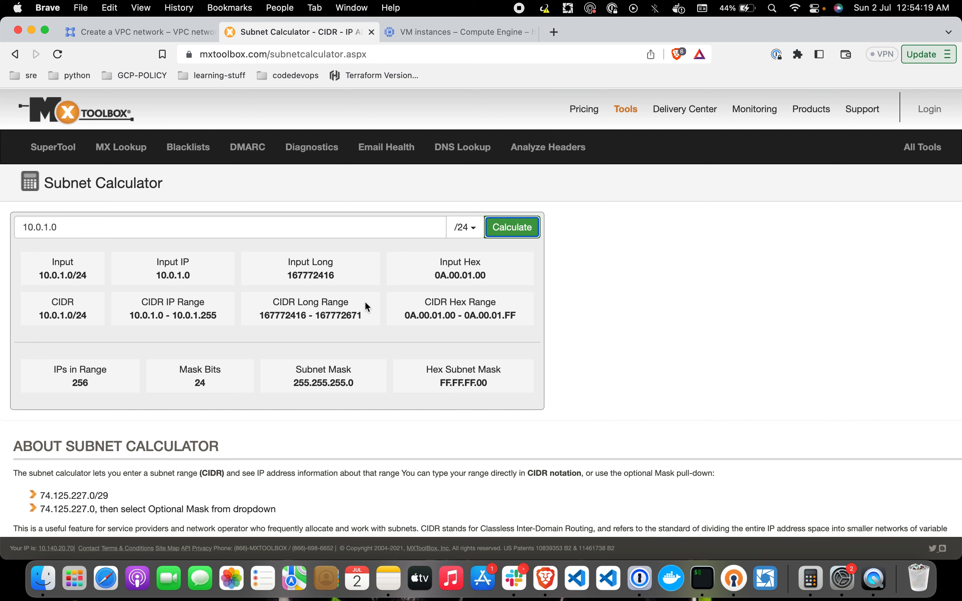
double_click(81, 383)
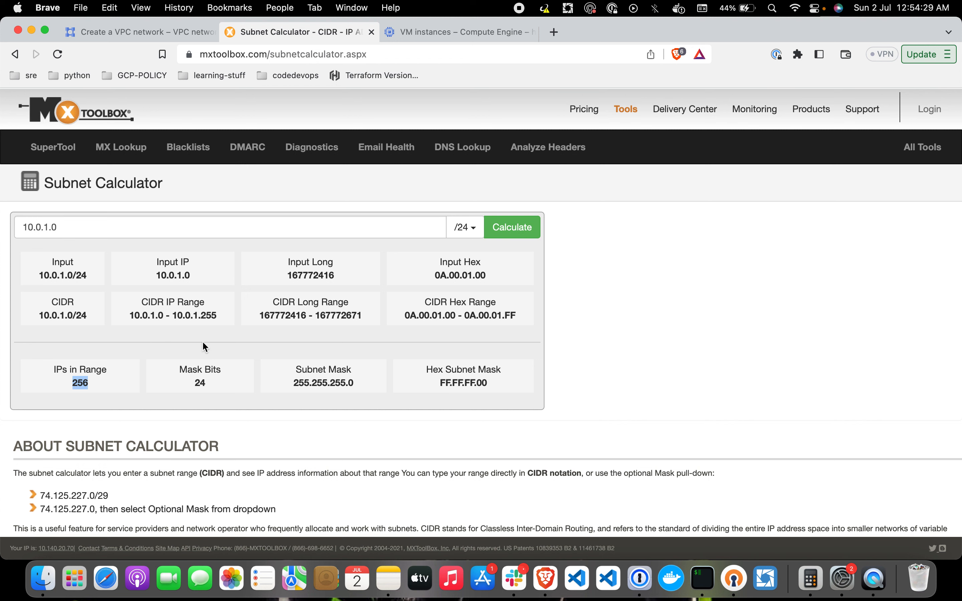
left_click(175, 32)
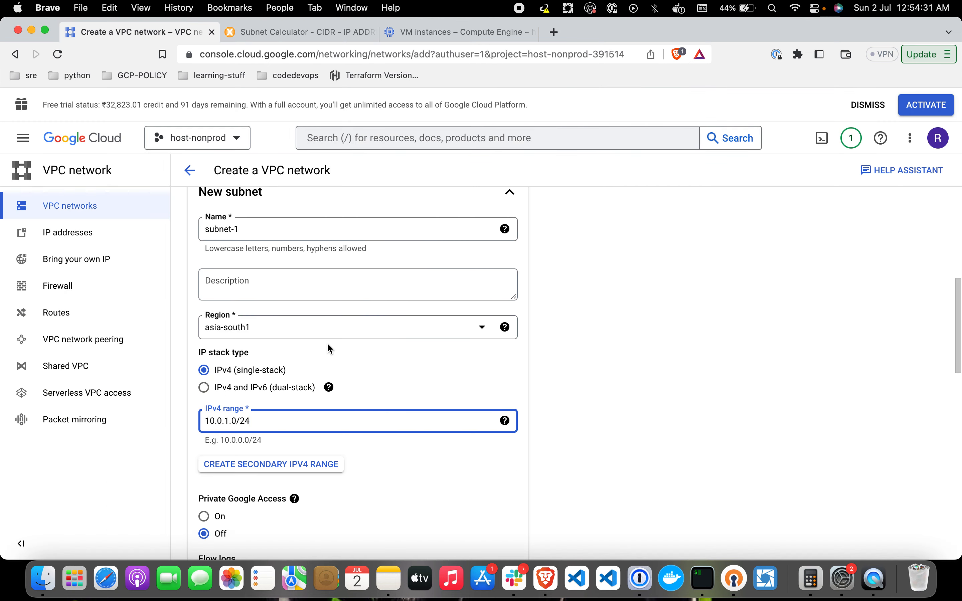
Step: Finish subnet-1 and add subnet-2 in asia-south1 with range 10.0.2.0/24
scroll(327, 343, "down", 3)
left_click(493, 528)
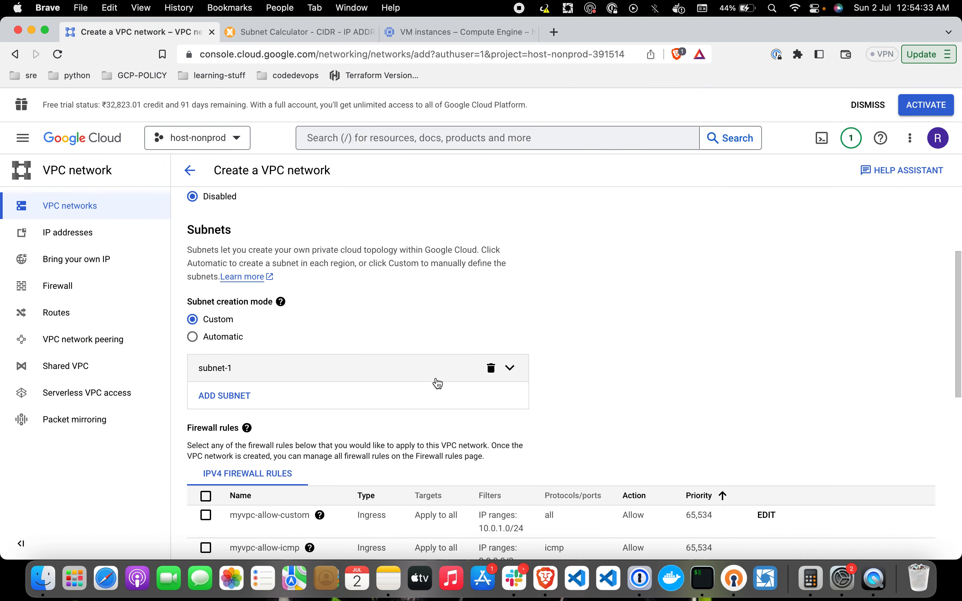
left_click(412, 393)
left_click(314, 451)
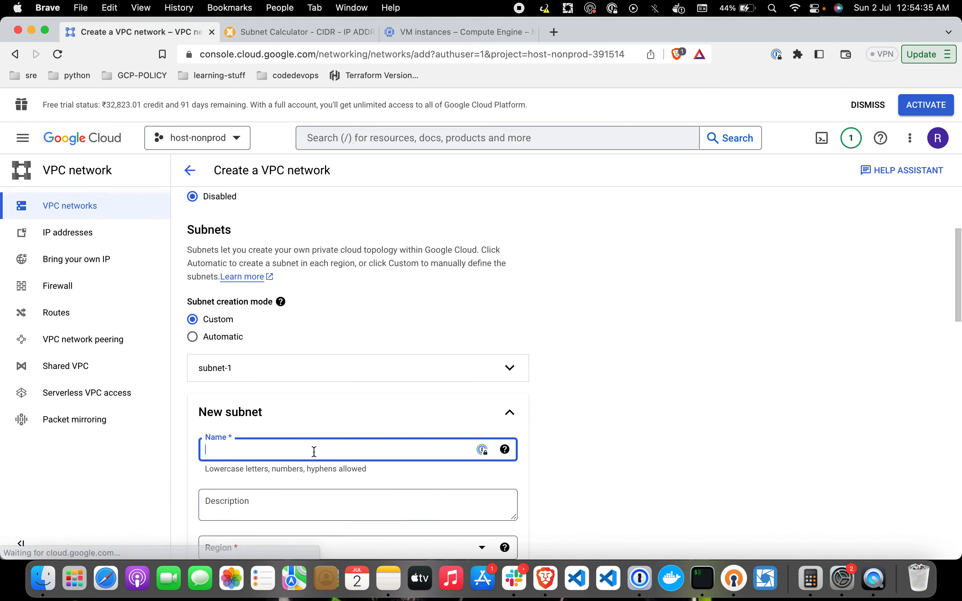
type("subnet-2")
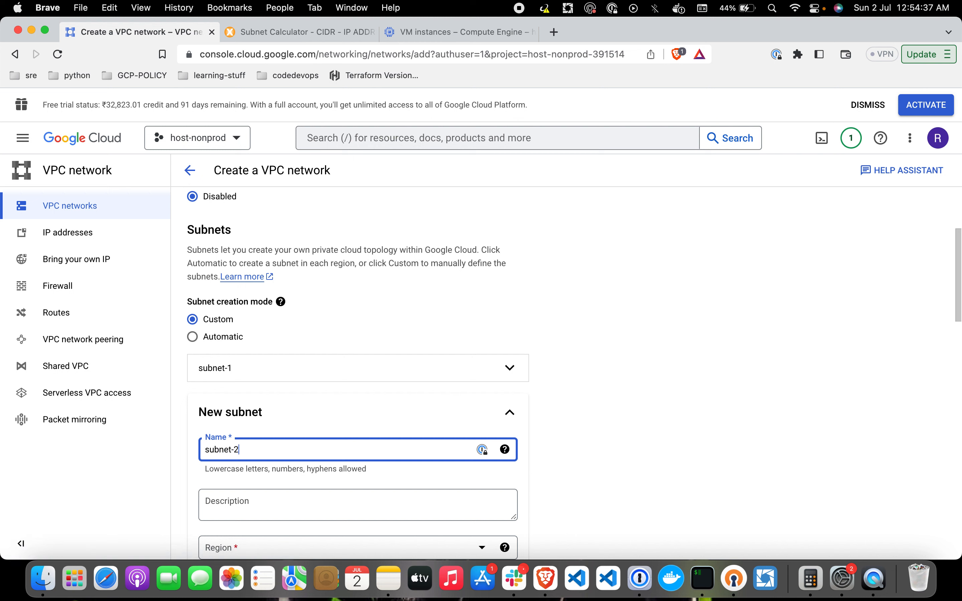
scroll(378, 466, "down", 2)
left_click(429, 474)
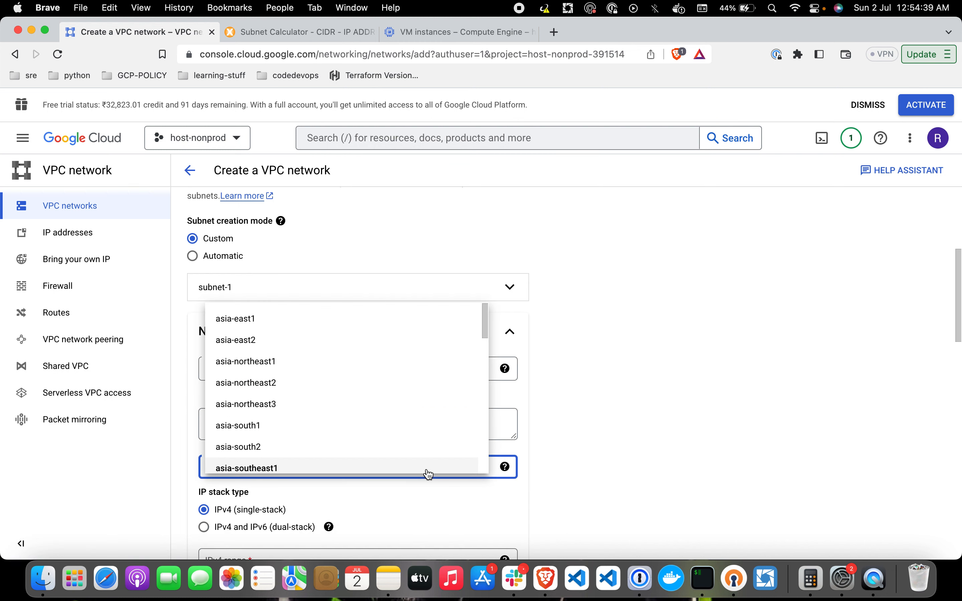
left_click(399, 423)
scroll(418, 472, "down", 3)
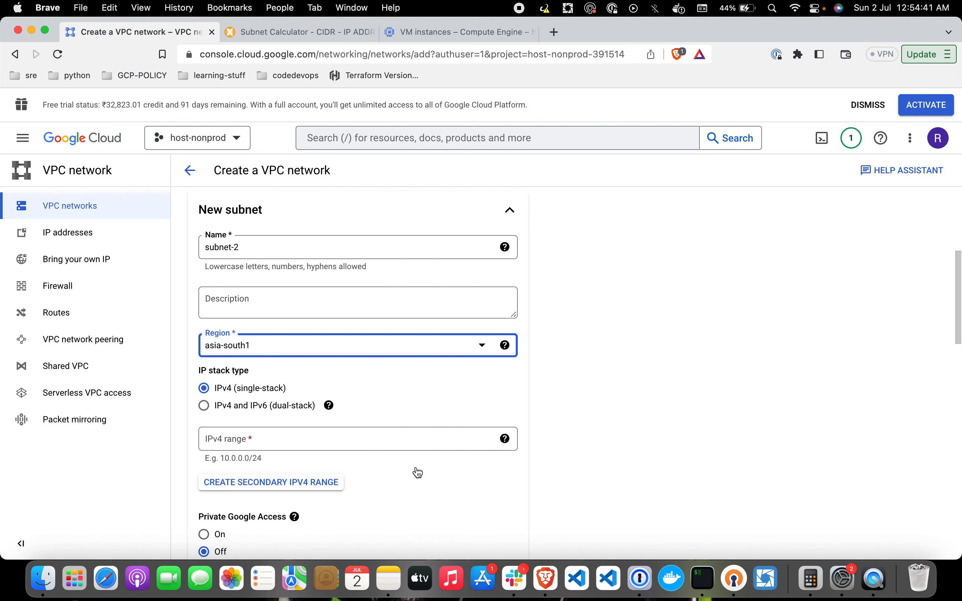
left_click(401, 439)
type("10.0.2.0.")
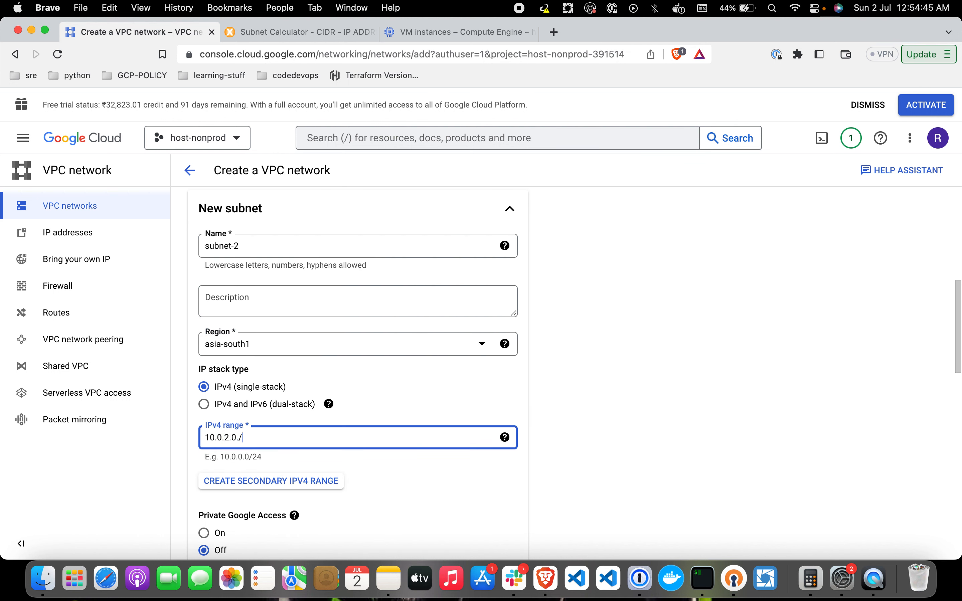
type("/24")
Step: Review both subnets' settings and create the myvpc network
scroll(641, 444, "down", 5)
left_click(501, 526)
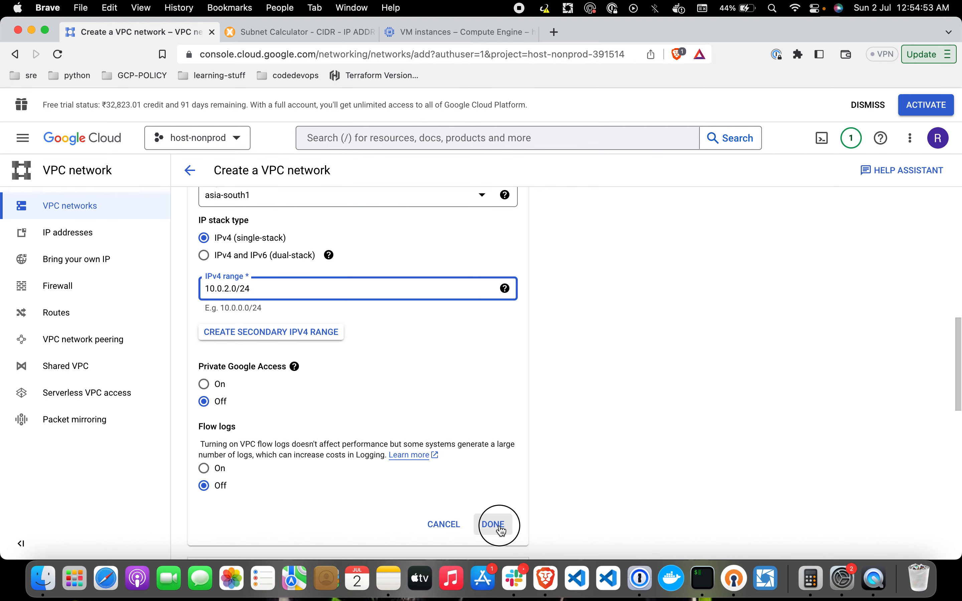
left_click(510, 342)
scroll(533, 358, "down", 5)
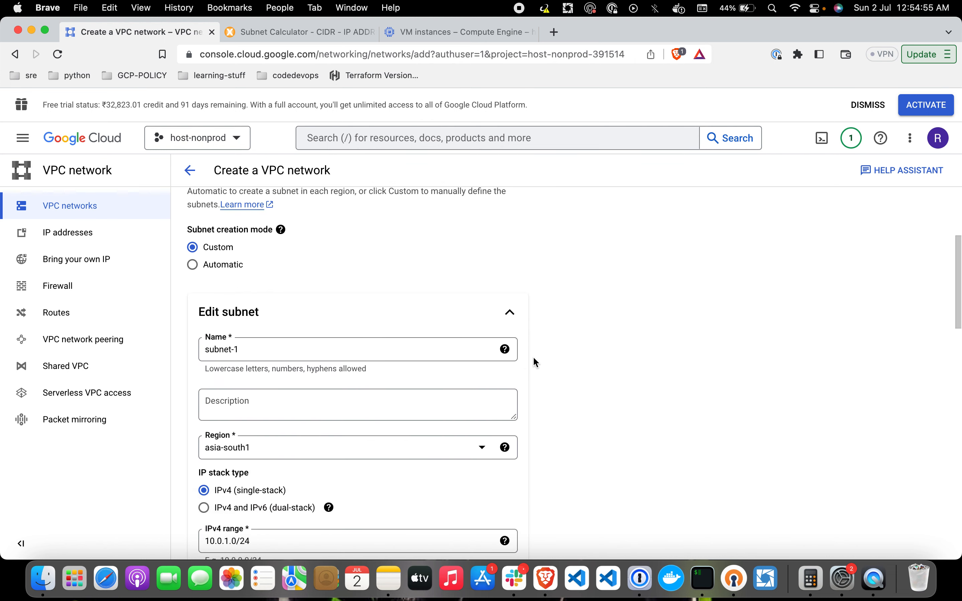
scroll(534, 362, "down", 8)
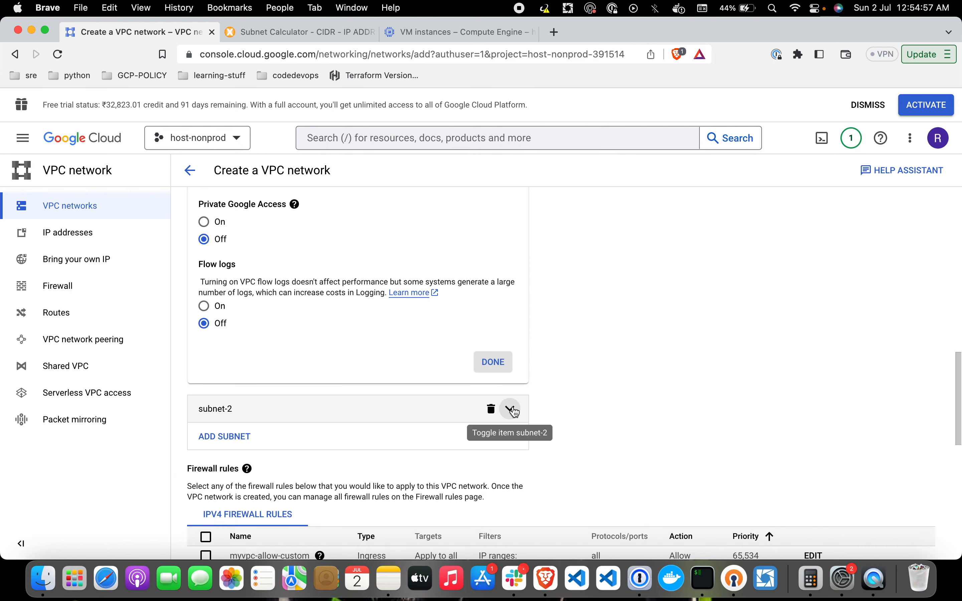
left_click(510, 409)
scroll(548, 427, "down", 15)
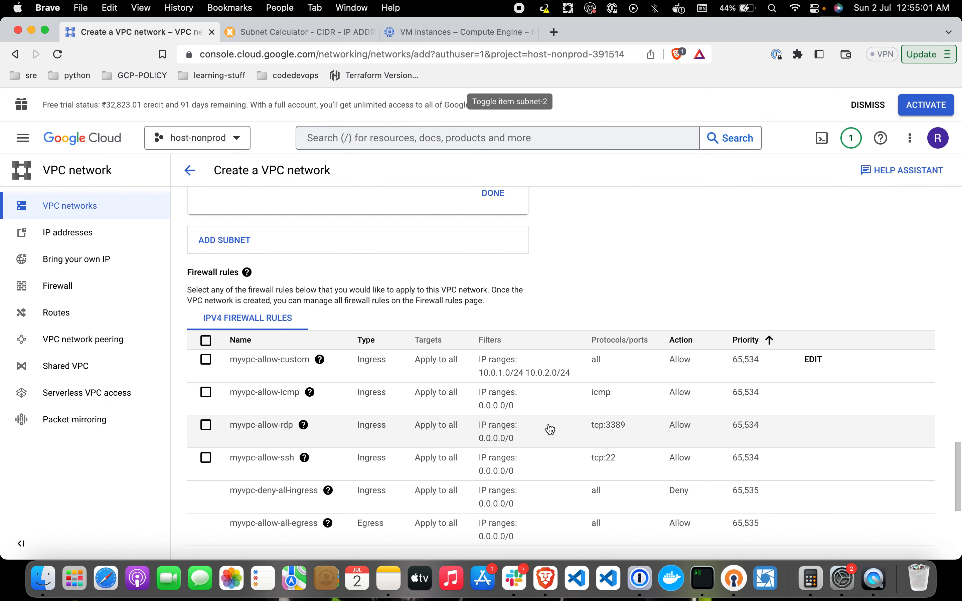
scroll(550, 430, "down", 10)
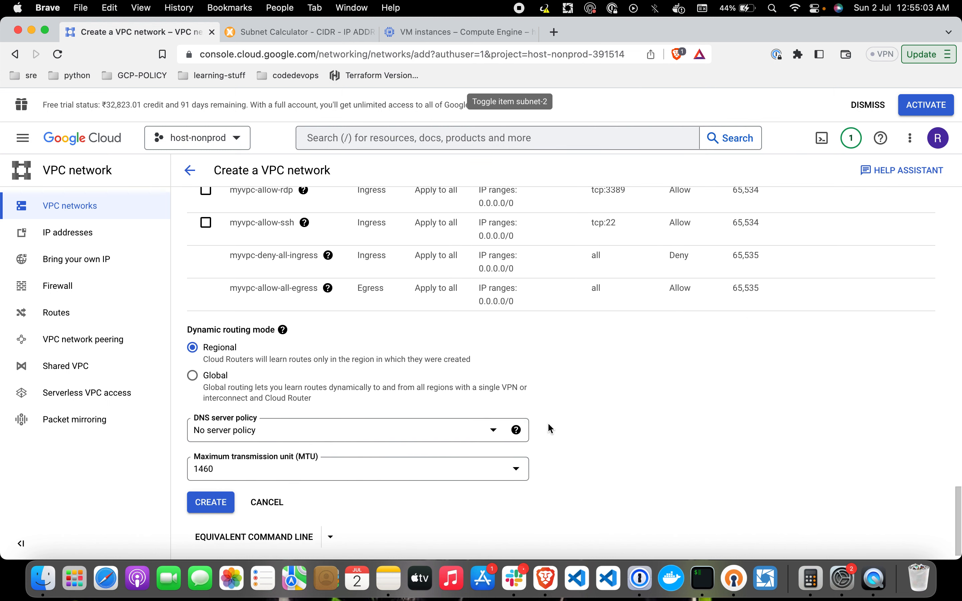
left_click(210, 485)
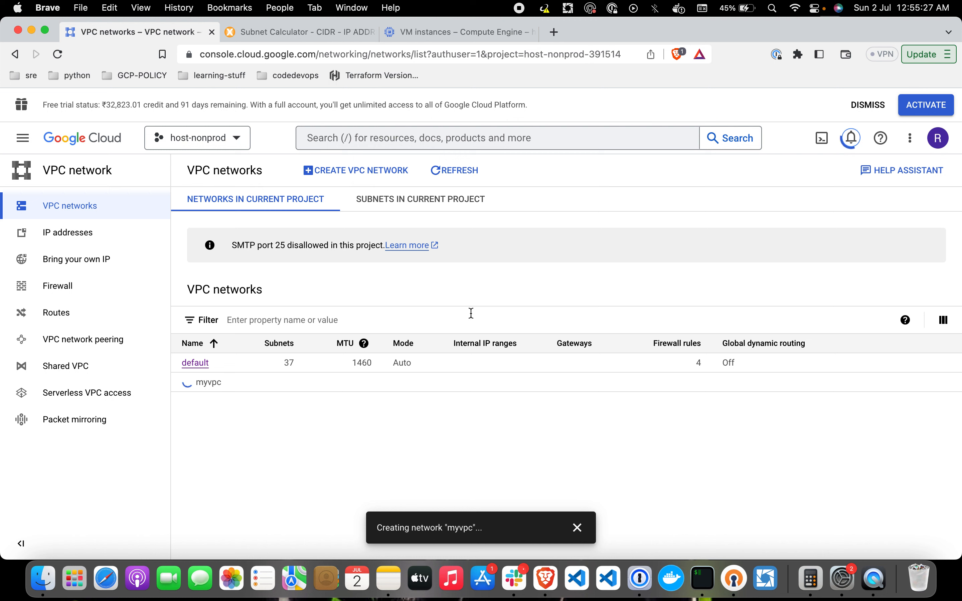
Step: Refresh the networks list until myvpc finishes creating, dismissing the creation notice
left_click(472, 180)
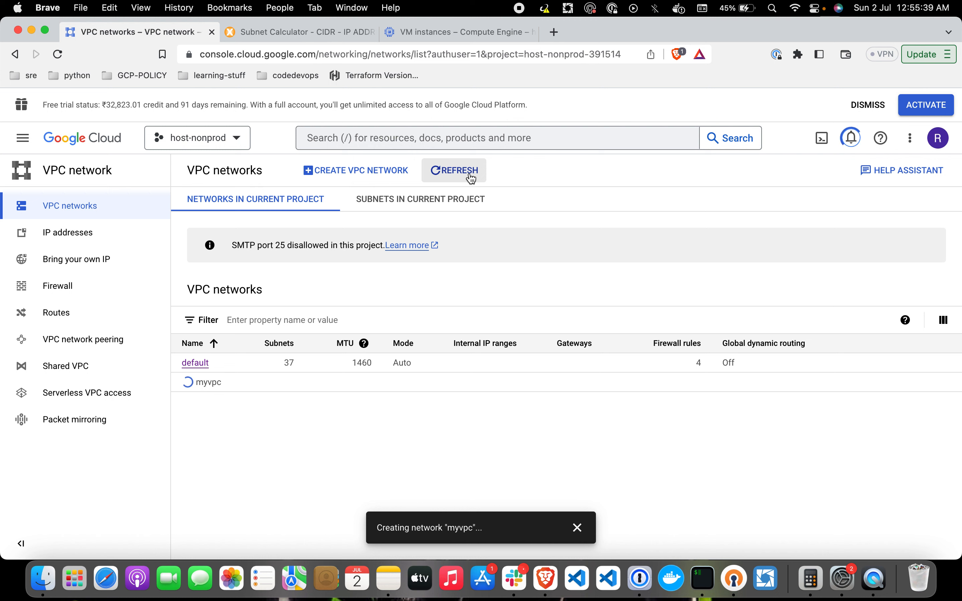
left_click(472, 179)
left_click(472, 179)
left_click(472, 180)
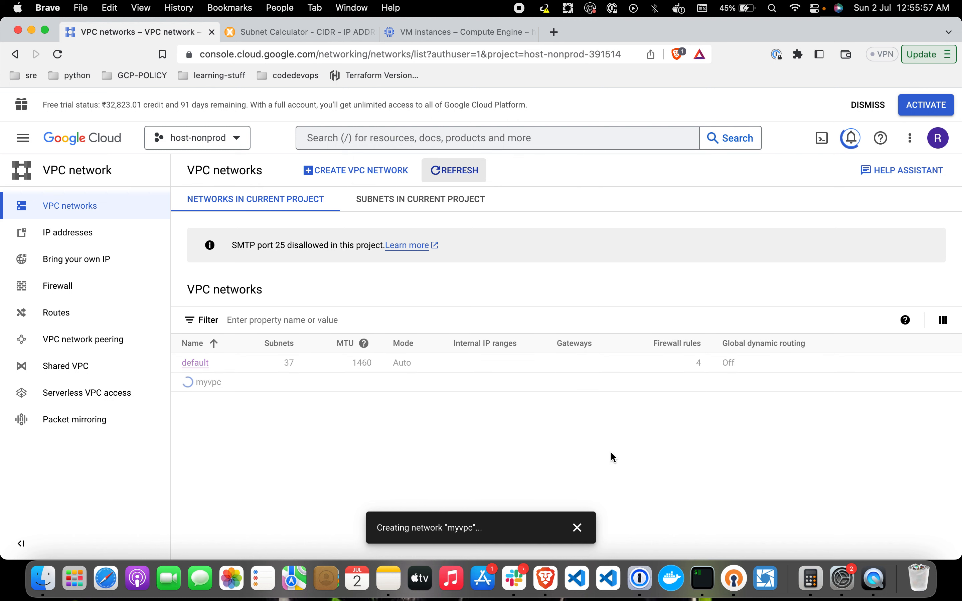
left_click(579, 526)
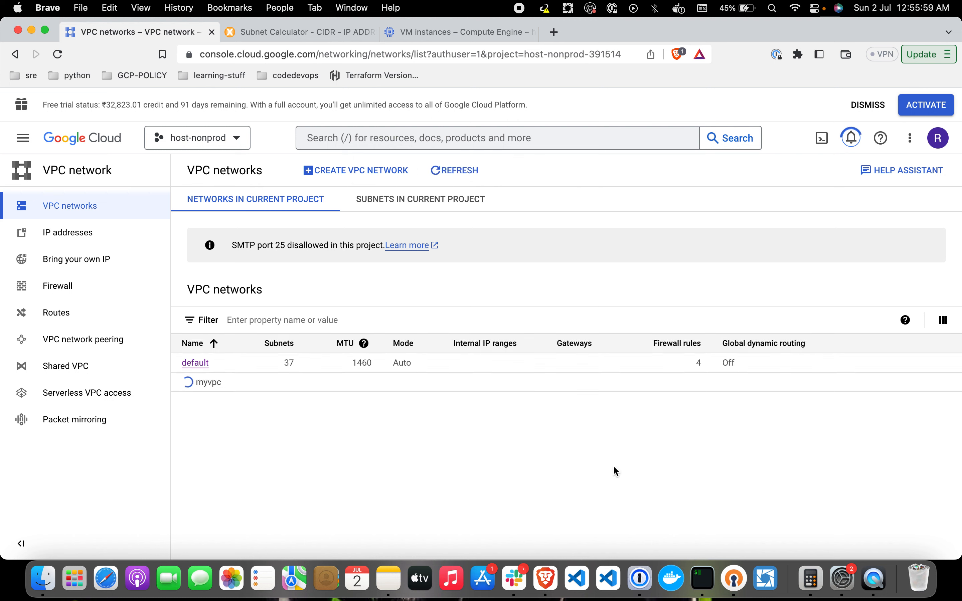
left_click(451, 171)
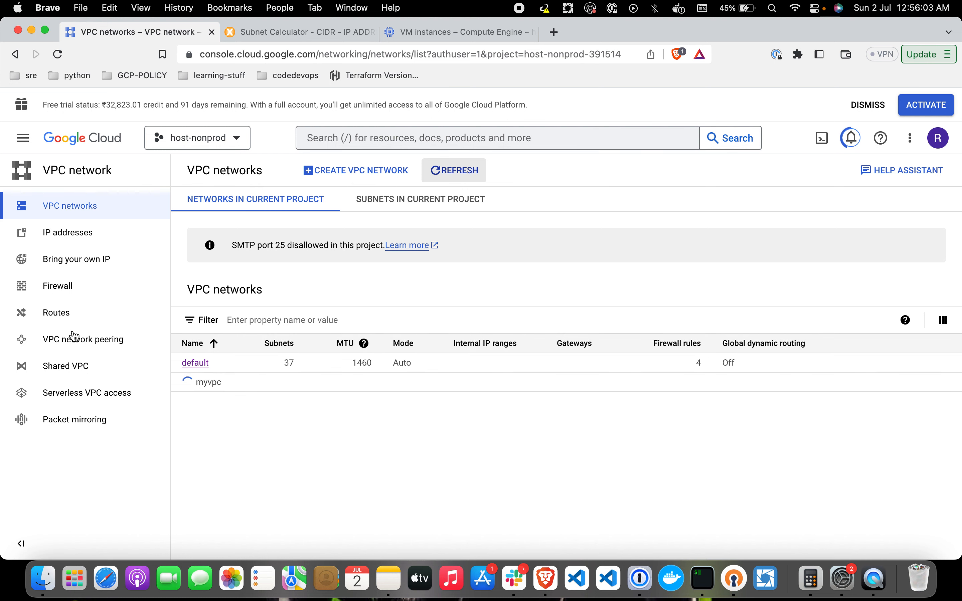
Step: Visit Routes, then return to VPC networks and point out myvpc's 2 subnets
left_click(64, 315)
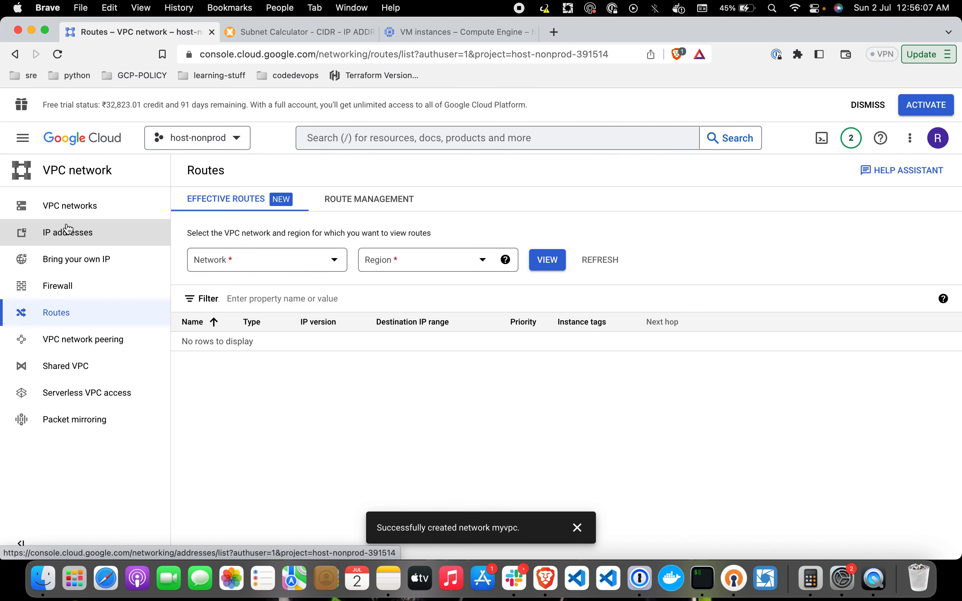
left_click(85, 207)
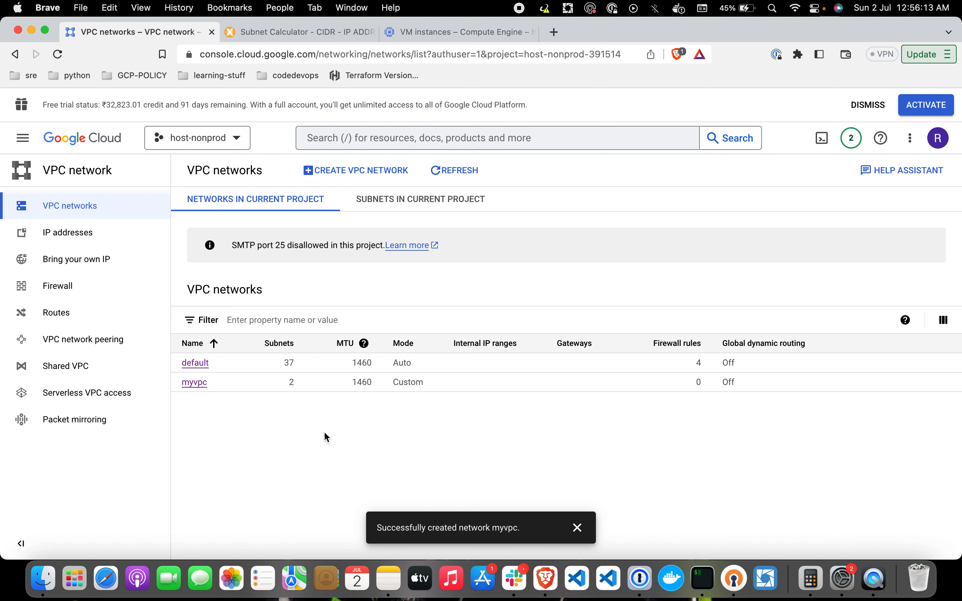
left_click_drag(299, 383, 285, 383)
left_click(246, 416)
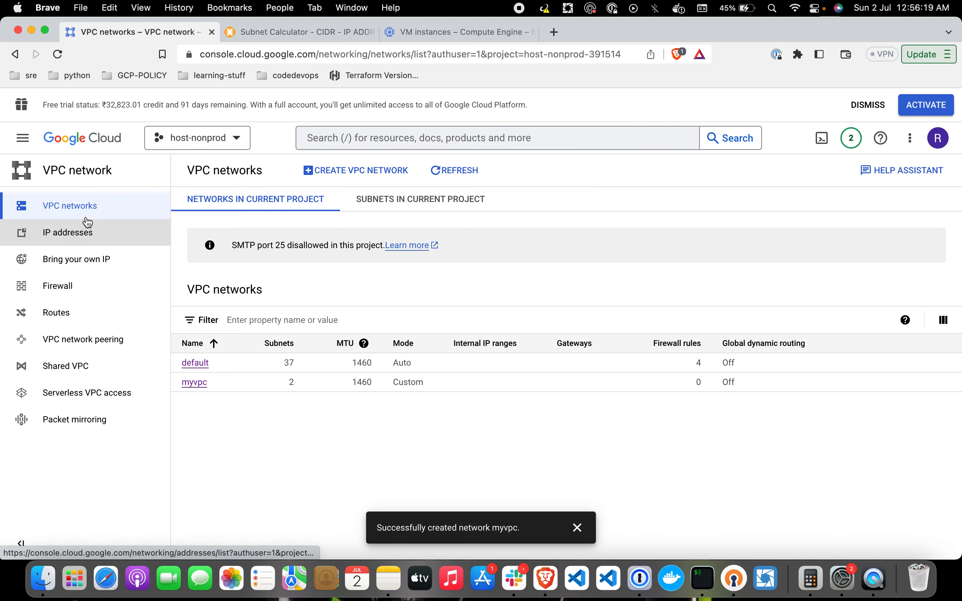
Step: View the effective routes for network myvpc in region asia-south1 (Mumbai)
left_click(56, 314)
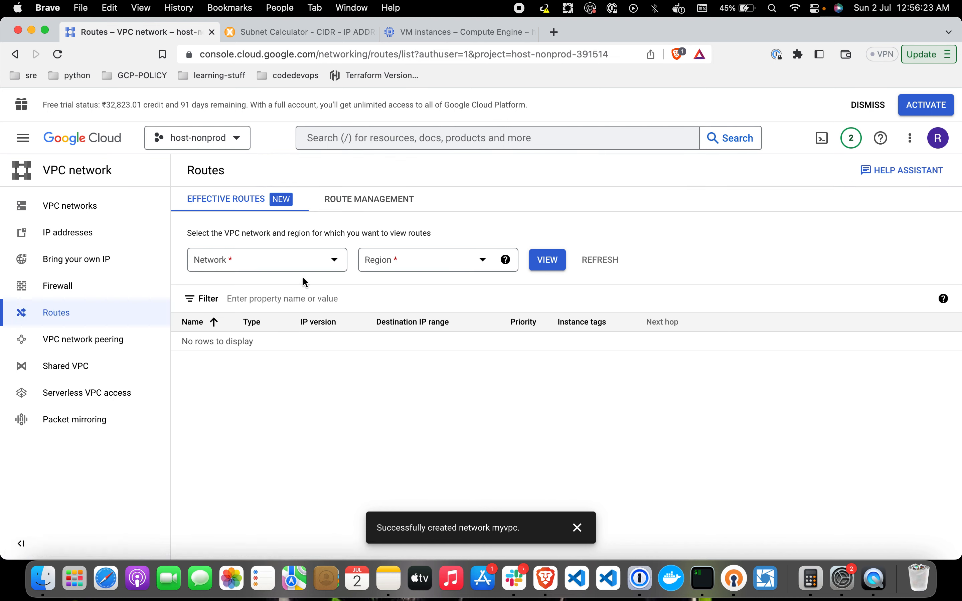
left_click(310, 263)
left_click(261, 329)
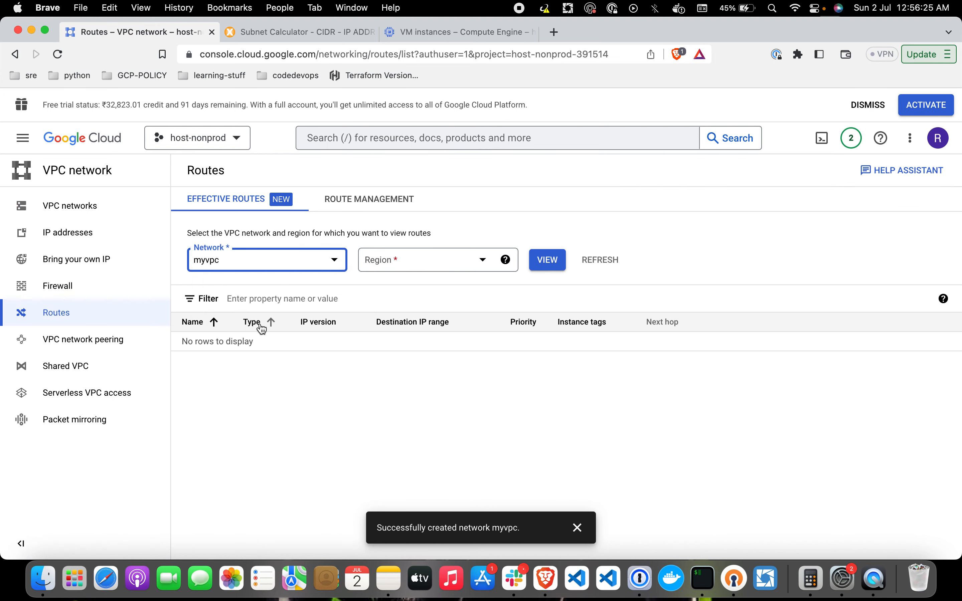
left_click(423, 266)
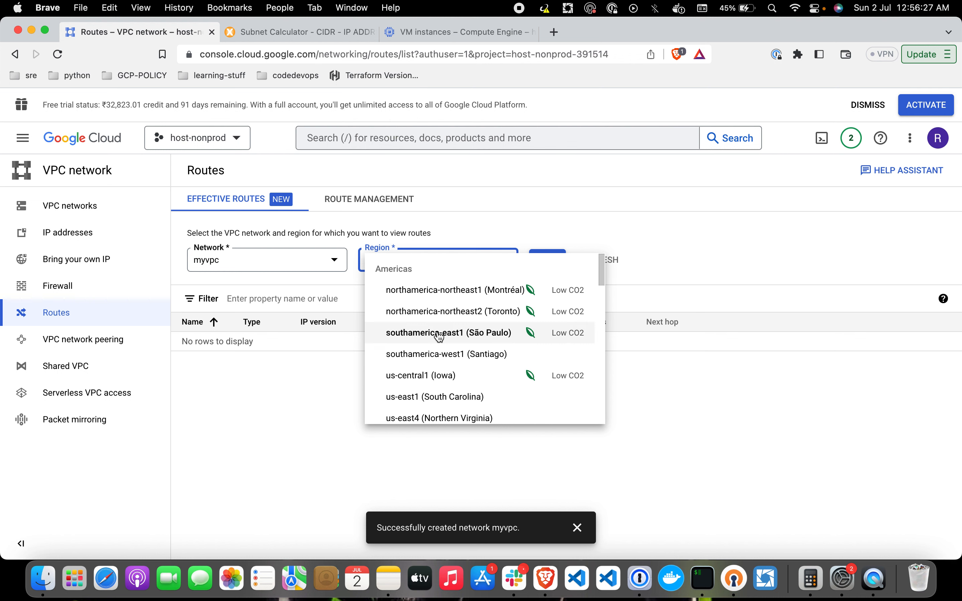
scroll(439, 334, "down", 5)
scroll(439, 337, "down", 10)
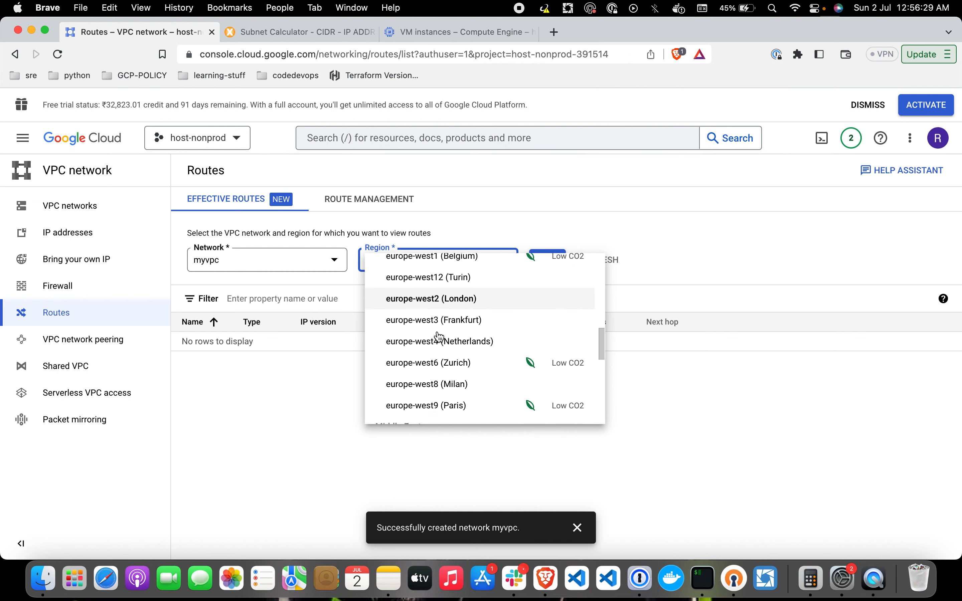
scroll(439, 336, "down", 3)
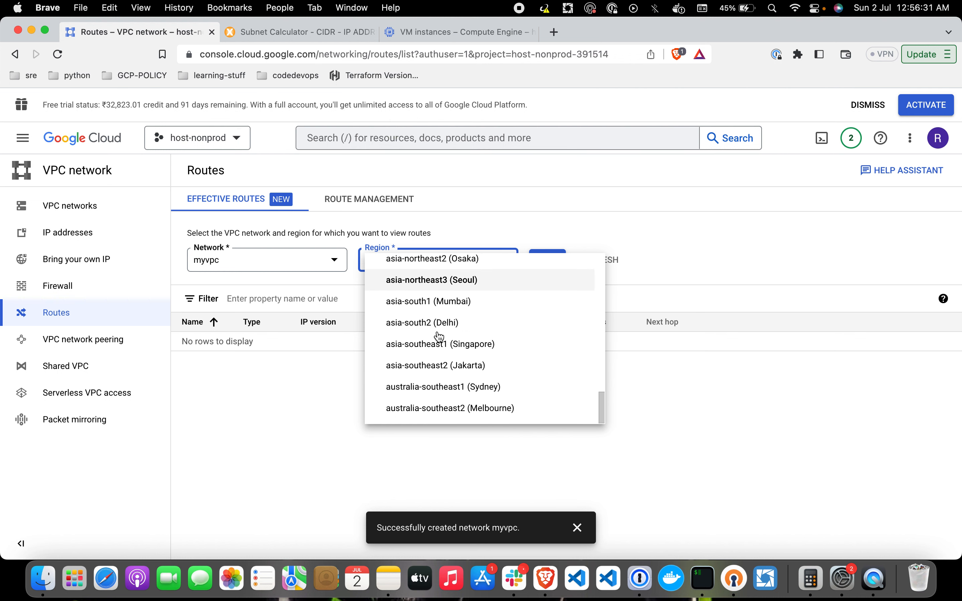
left_click(471, 324)
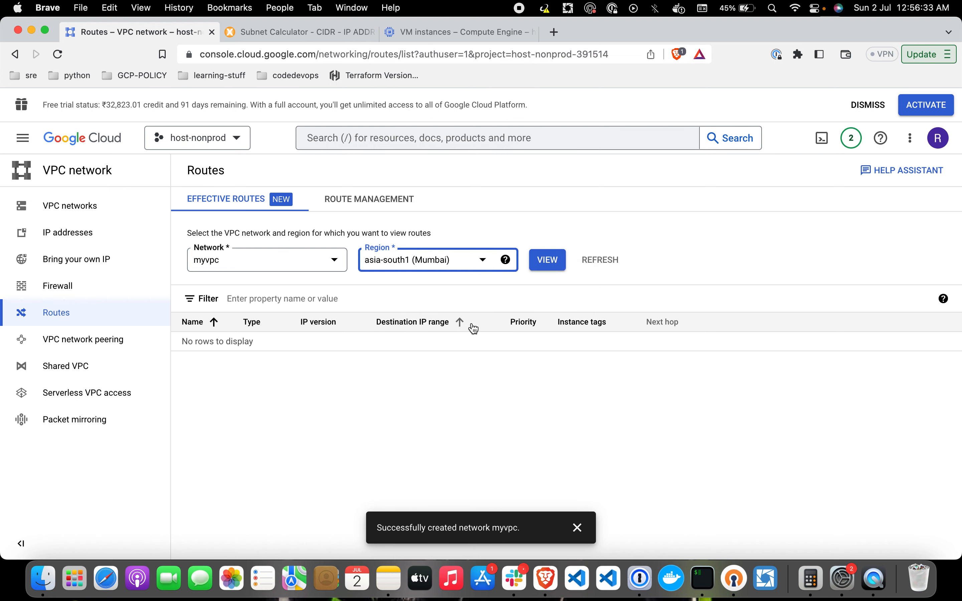
left_click(551, 264)
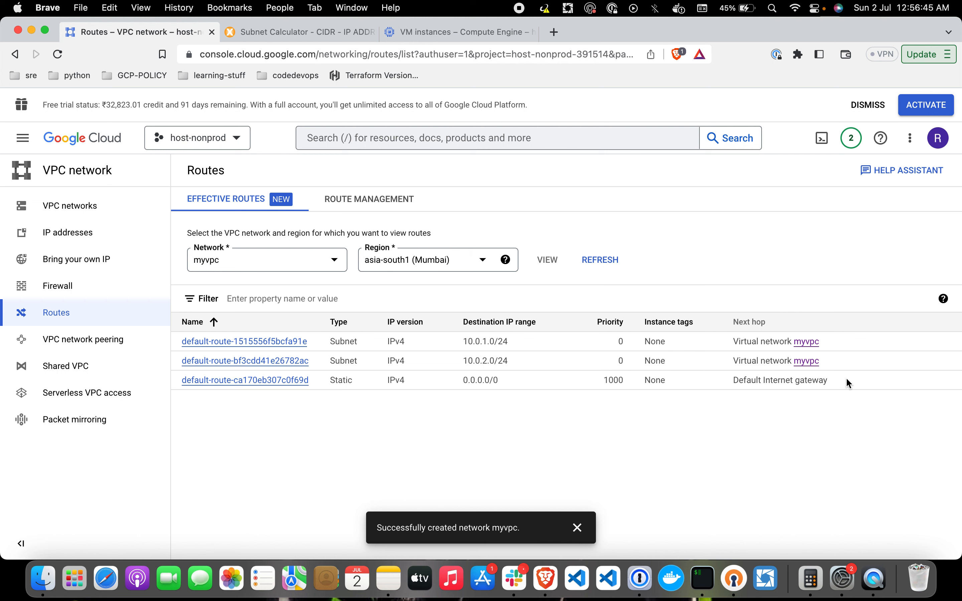
Step: Highlight the Default Internet gateway next hop and the second subnet route row
left_click_drag(847, 383, 734, 378)
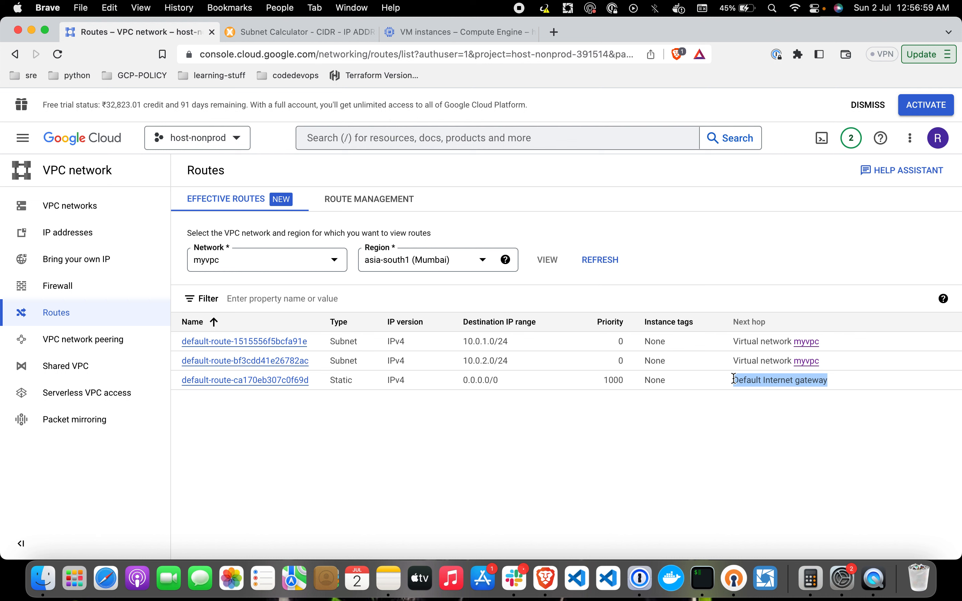
left_click(711, 401)
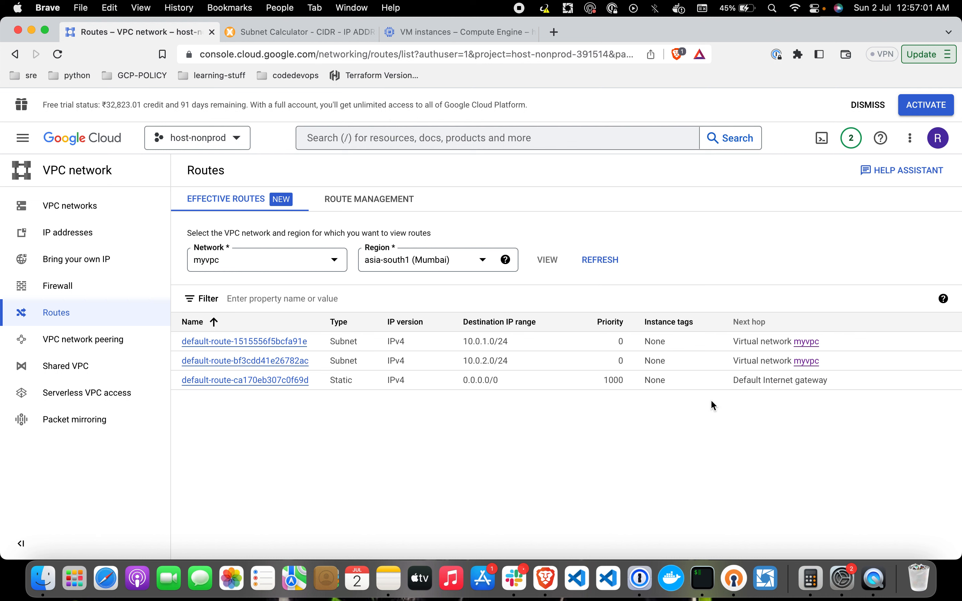
left_click_drag(848, 358, 830, 331)
left_click(784, 259)
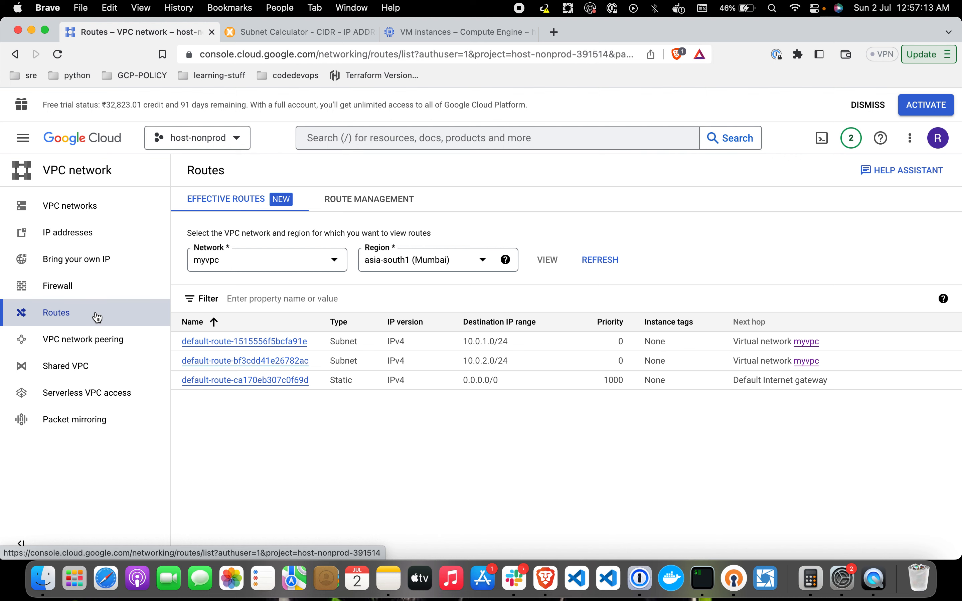
Step: Start a firewall rule named ssh attached to the myvpc network
left_click(76, 295)
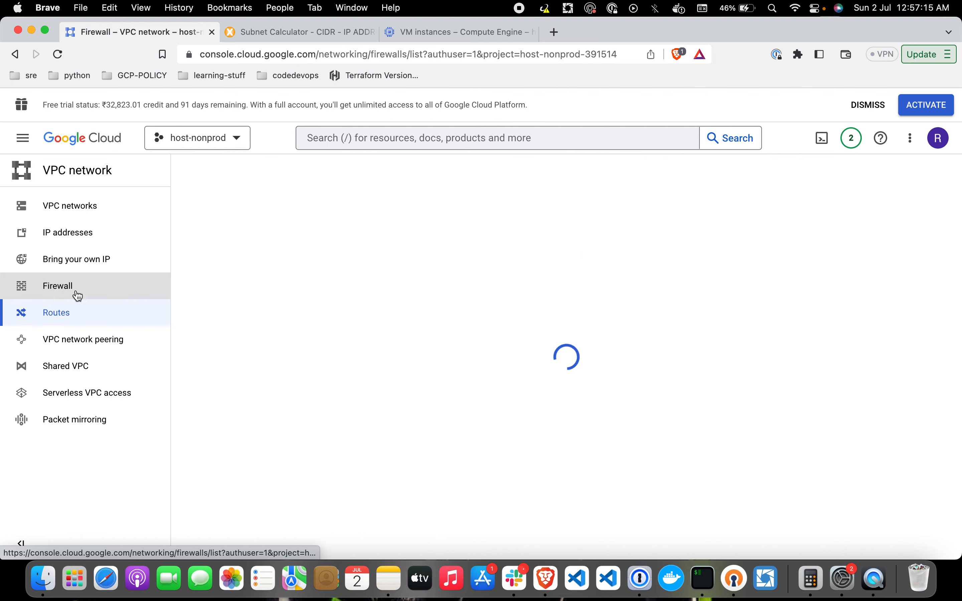
left_click(470, 175)
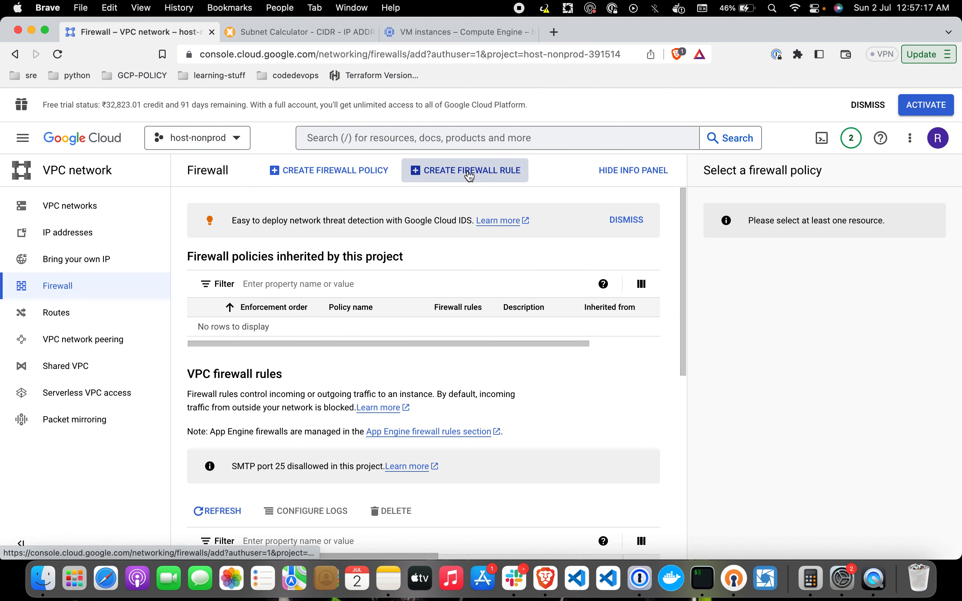
left_click(395, 254)
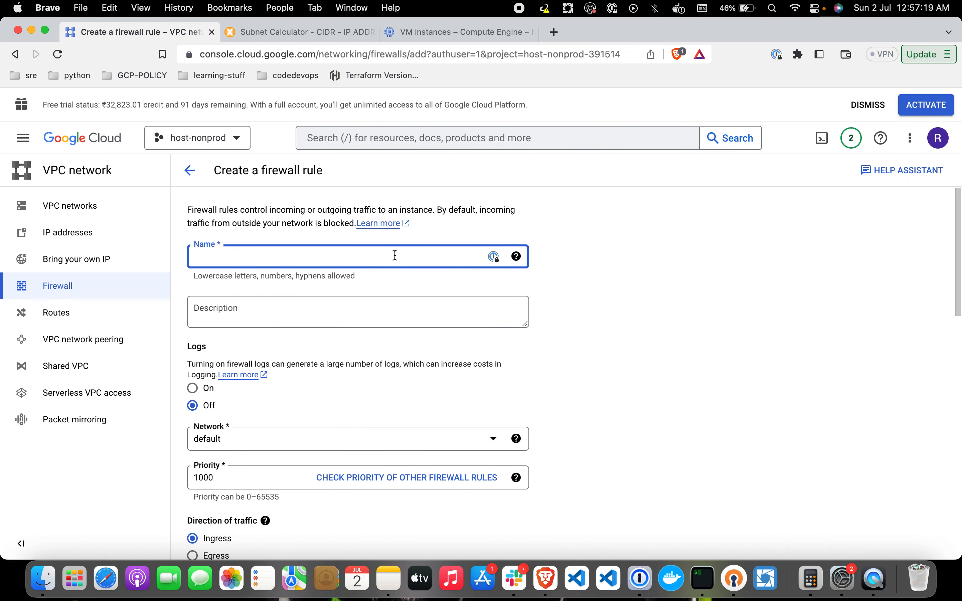
left_click(551, 337)
scroll(560, 343, "down", 3)
left_click(472, 336)
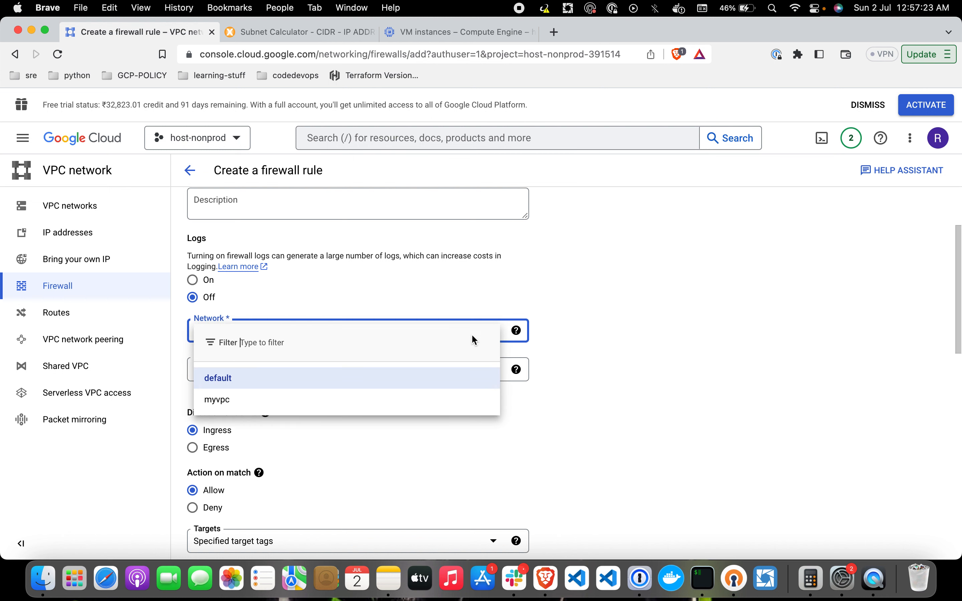
left_click(413, 399)
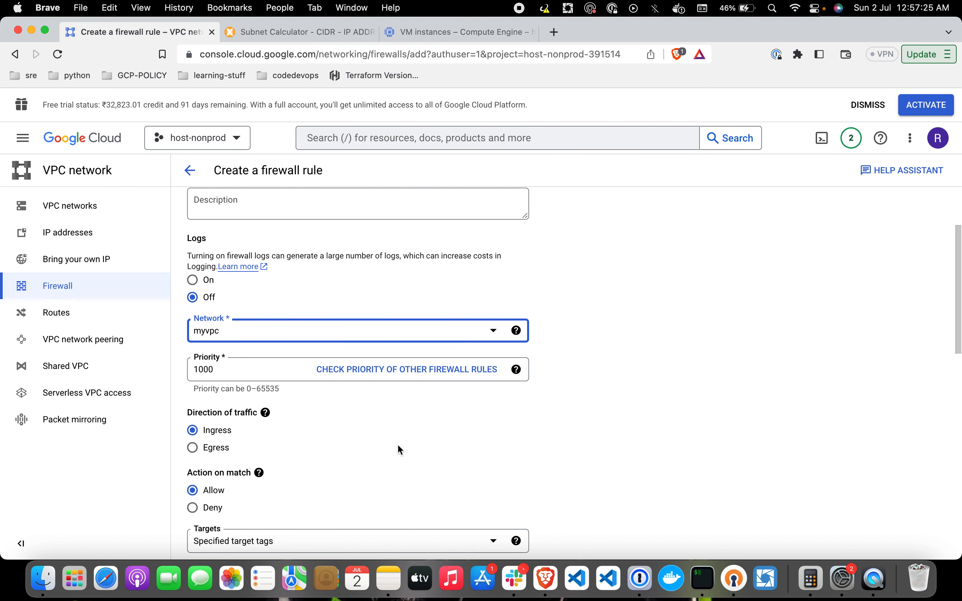
Step: Target instances tagged dev-server and allow source range 0.0.0.0/0
scroll(400, 449, "down", 5)
left_click(468, 344)
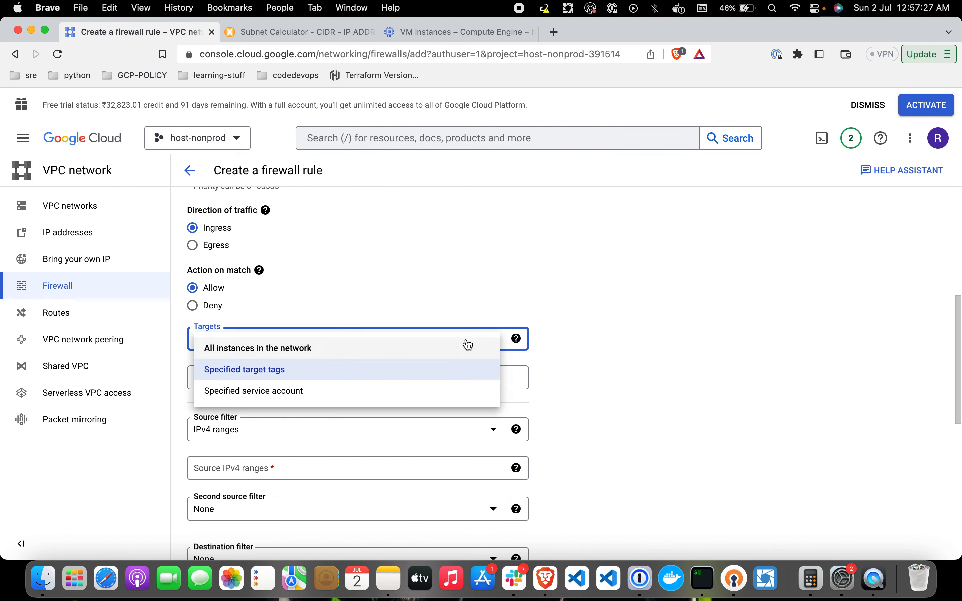
left_click(420, 368)
left_click(363, 377)
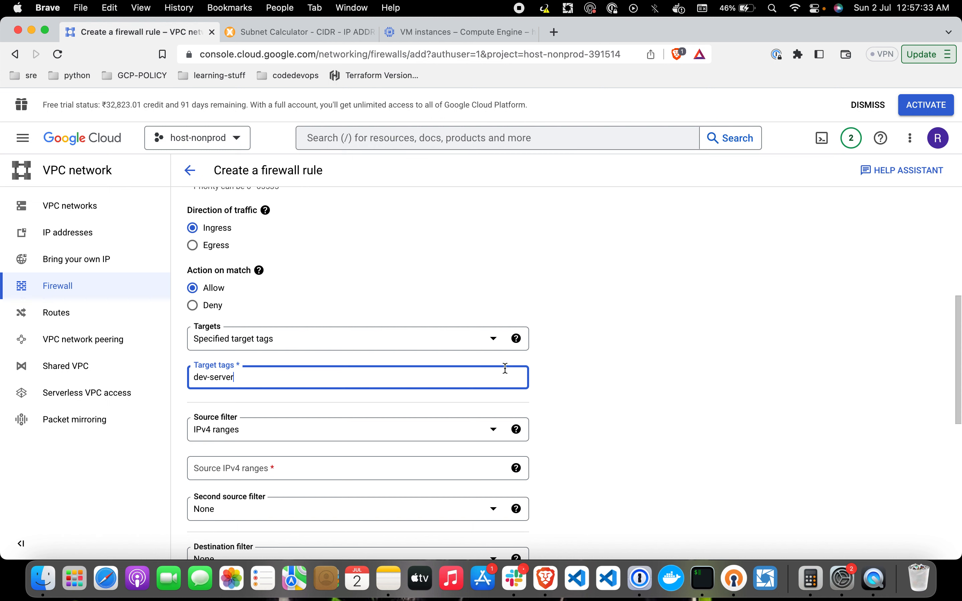
key("Return")
scroll(677, 427, "down", 3)
left_click(485, 372)
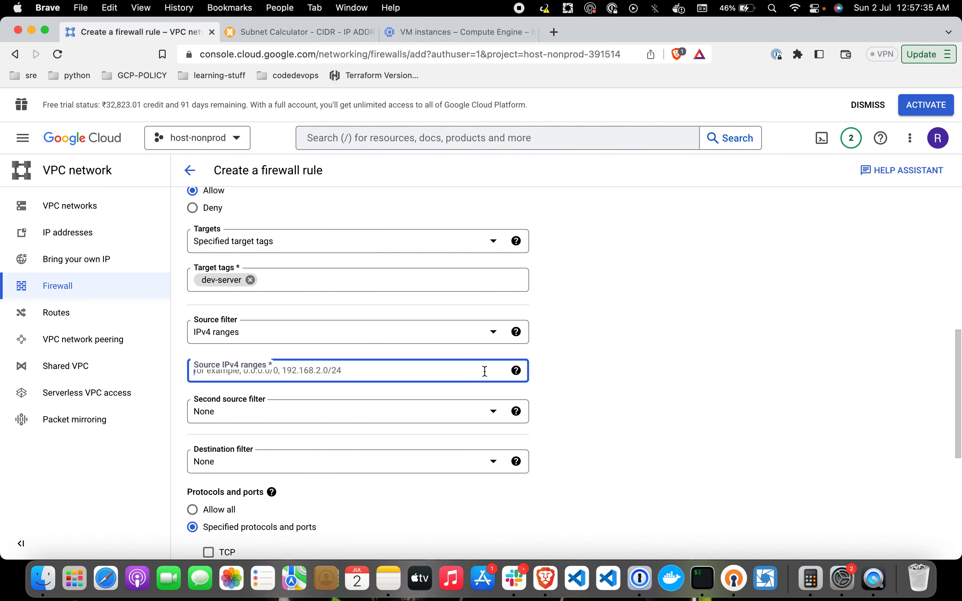
type("0.0.0.")
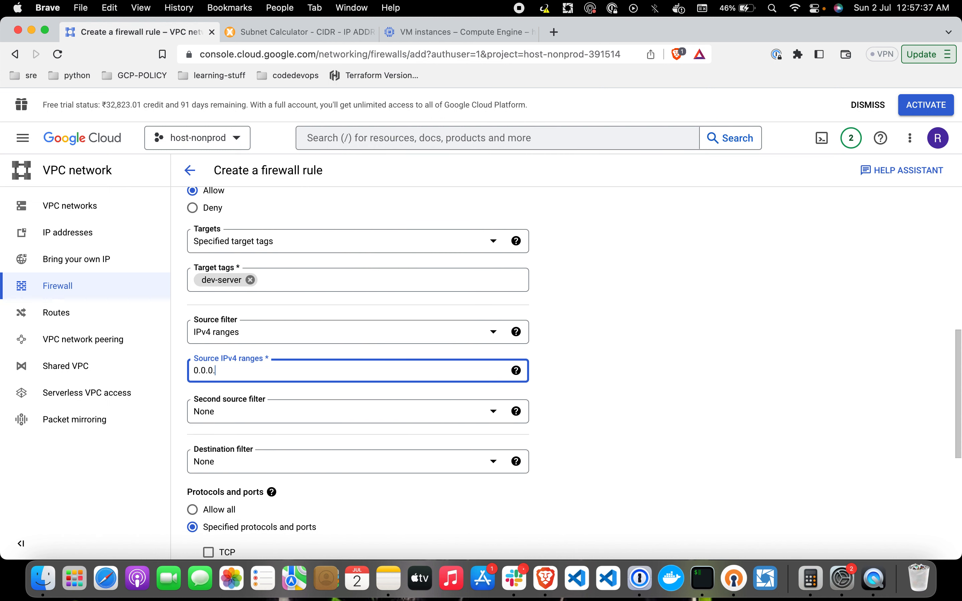
type("0/0")
key("Return")
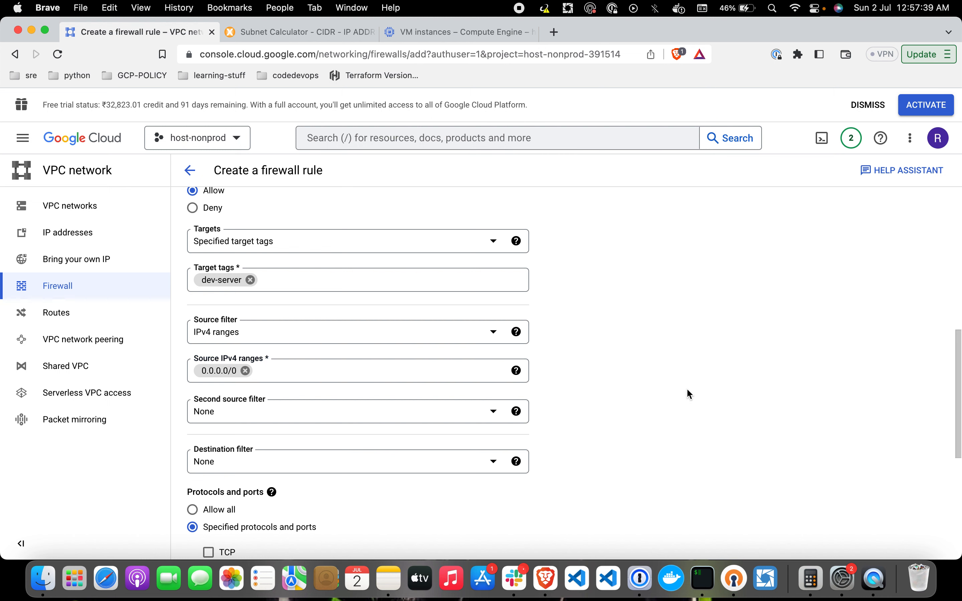
Step: Allow TCP port 22, create the rule, and refresh the firewall rules list
scroll(622, 415, "down", 4)
scroll(622, 416, "down", 1)
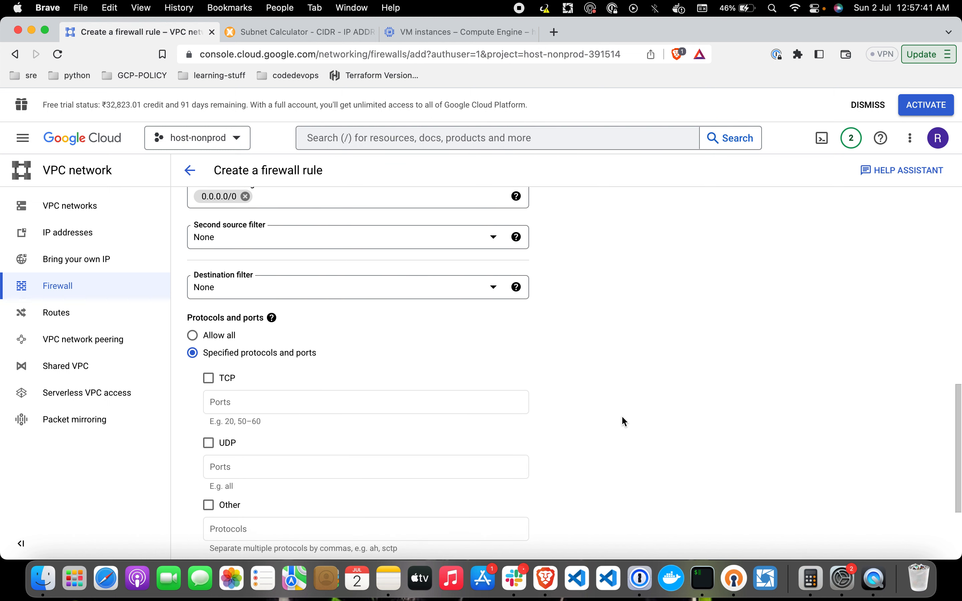
left_click(213, 381)
left_click(237, 411)
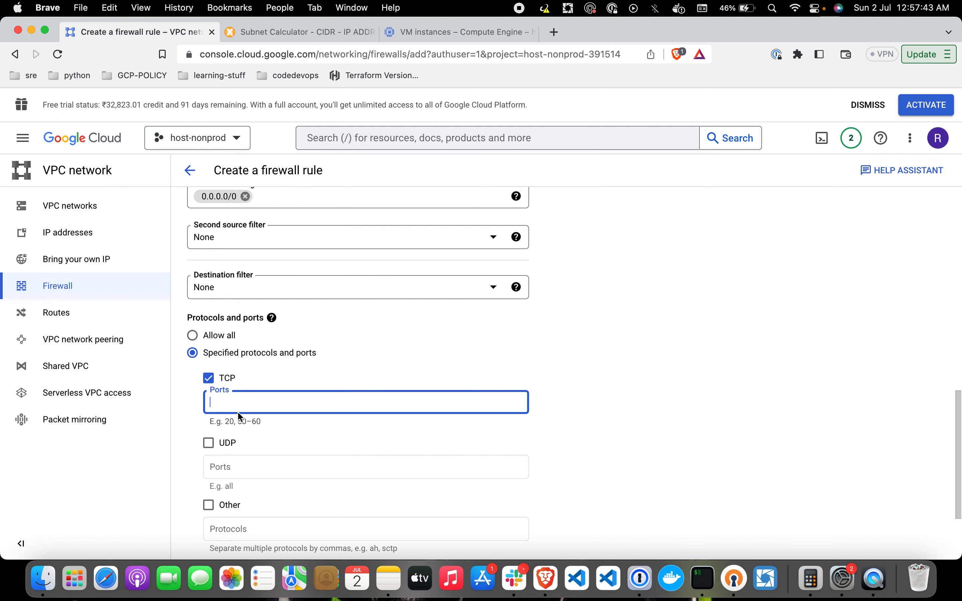
type("22")
left_click(559, 400)
scroll(558, 400, "down", 3)
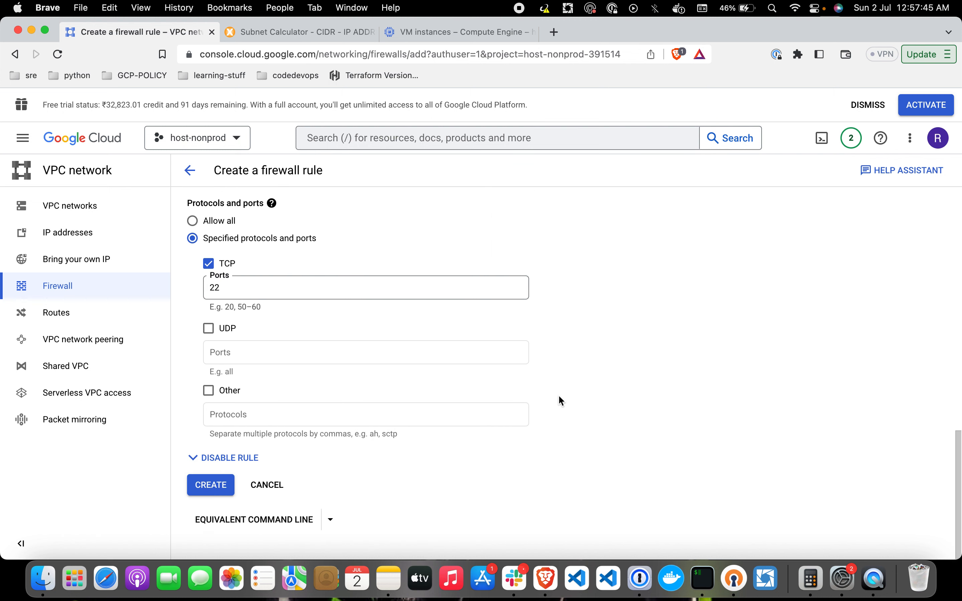
left_click(228, 485)
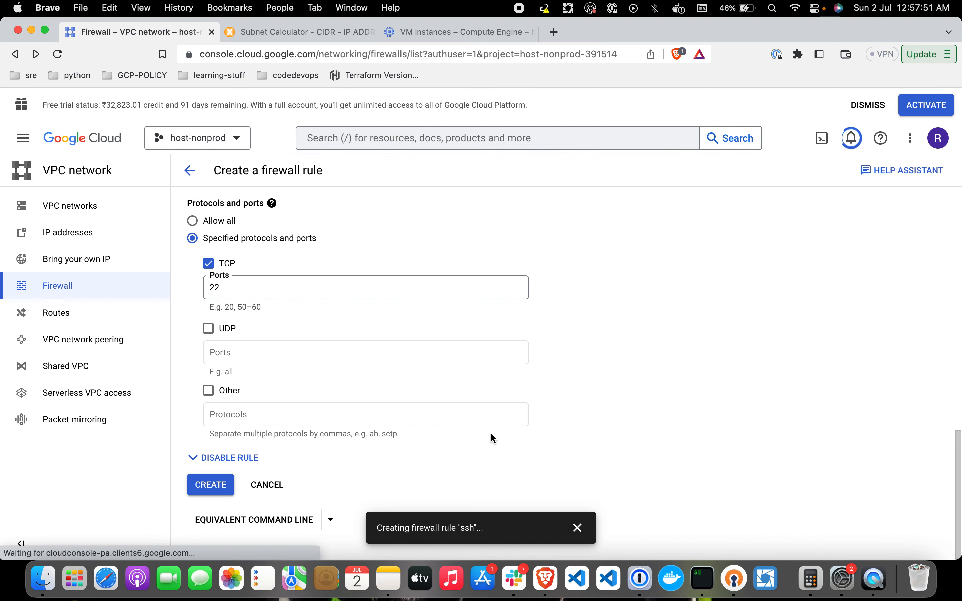
scroll(493, 438, "down", 5)
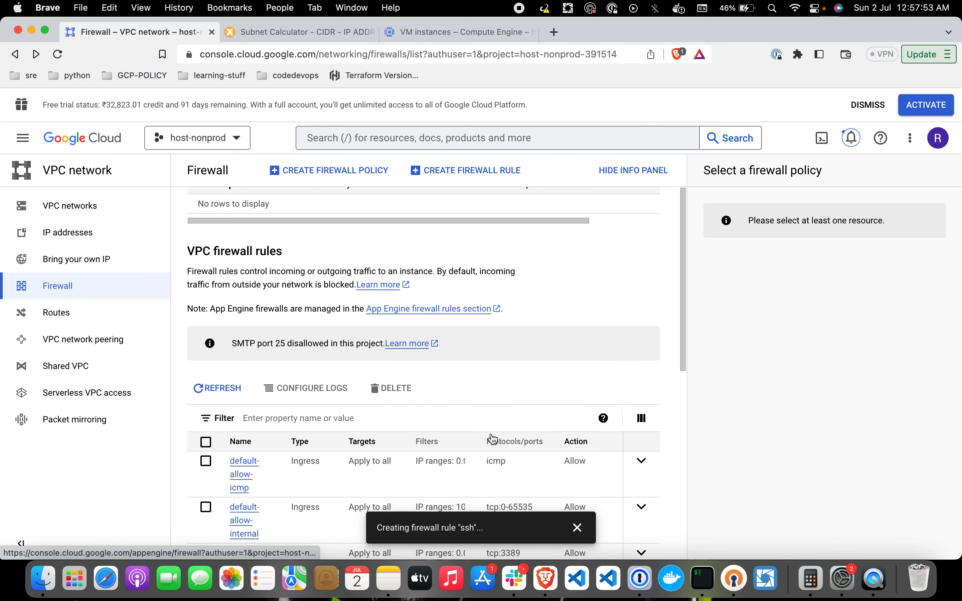
left_click(218, 369)
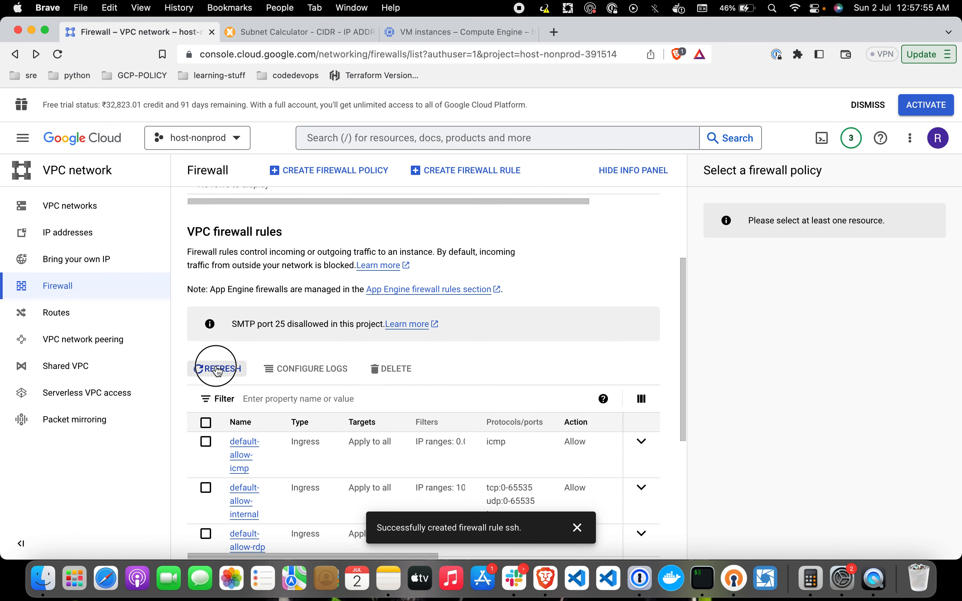
scroll(521, 364, "down", 5)
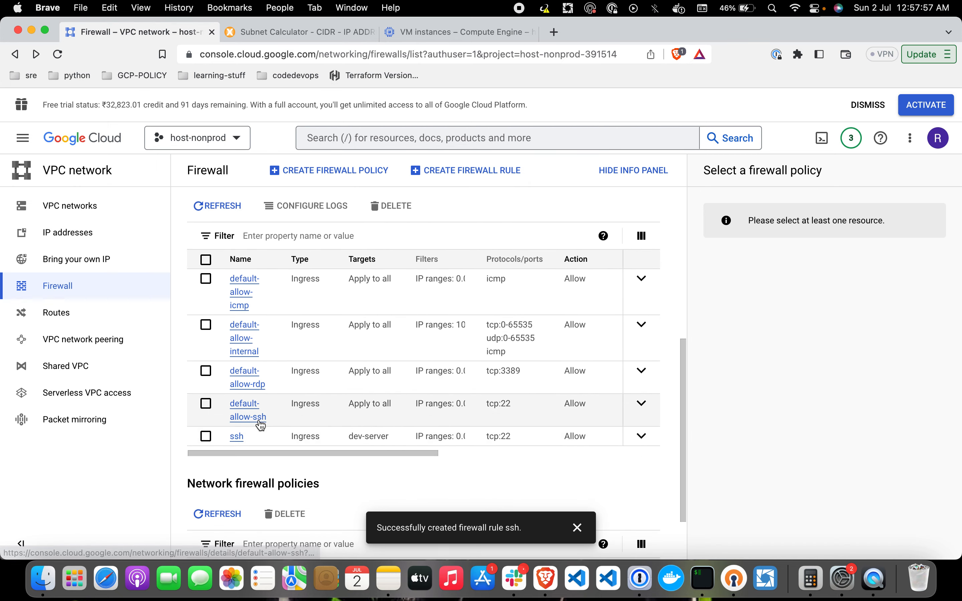
Step: Start a new VM instance named dev-server
left_click(457, 35)
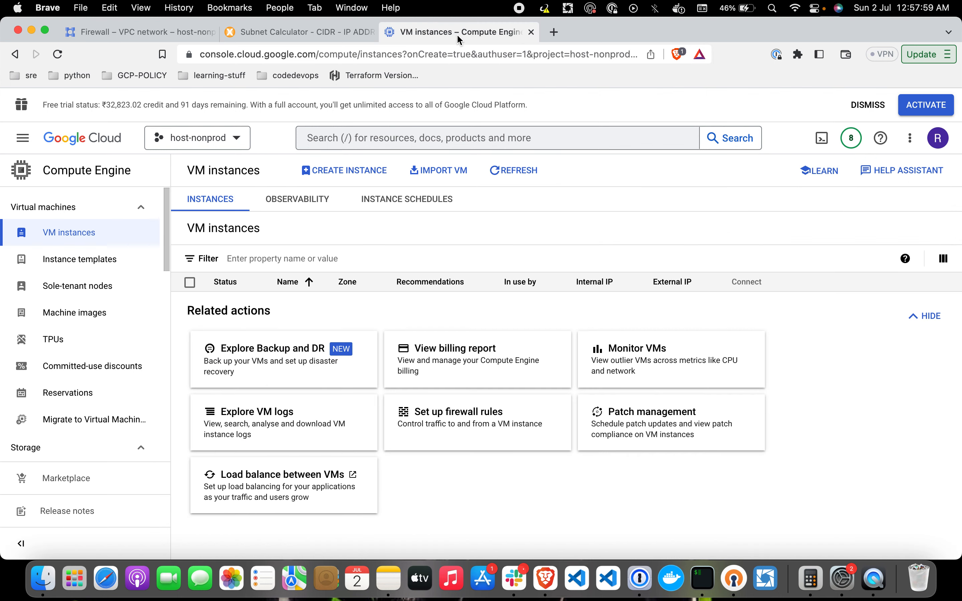
left_click(350, 179)
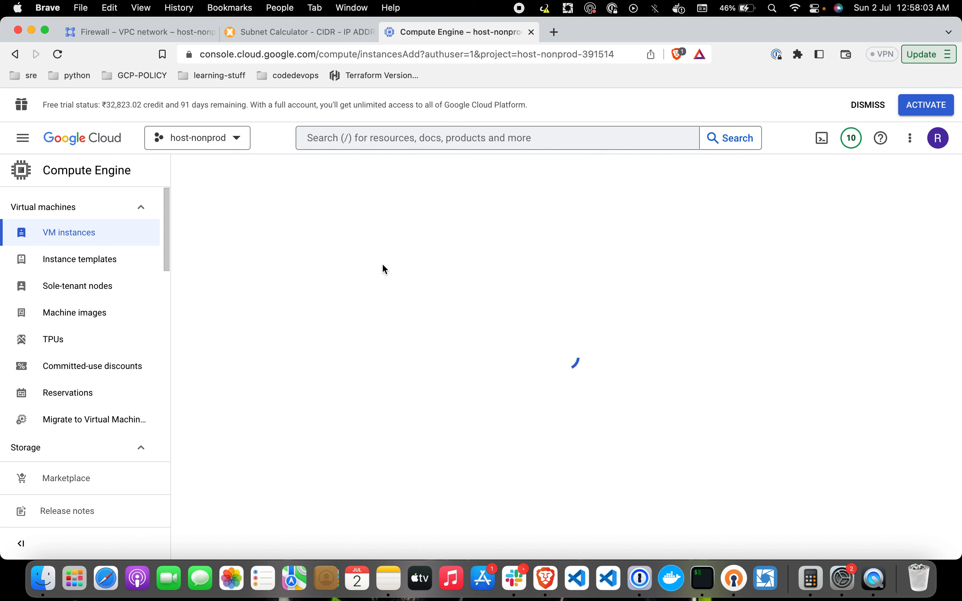
double_click(340, 219)
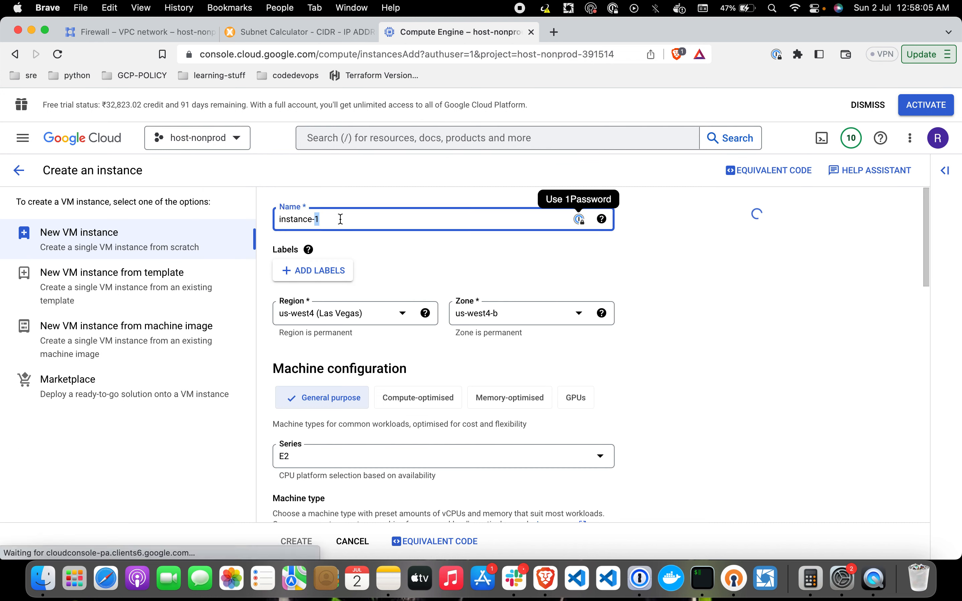
triple_click(341, 219)
type("dev-server")
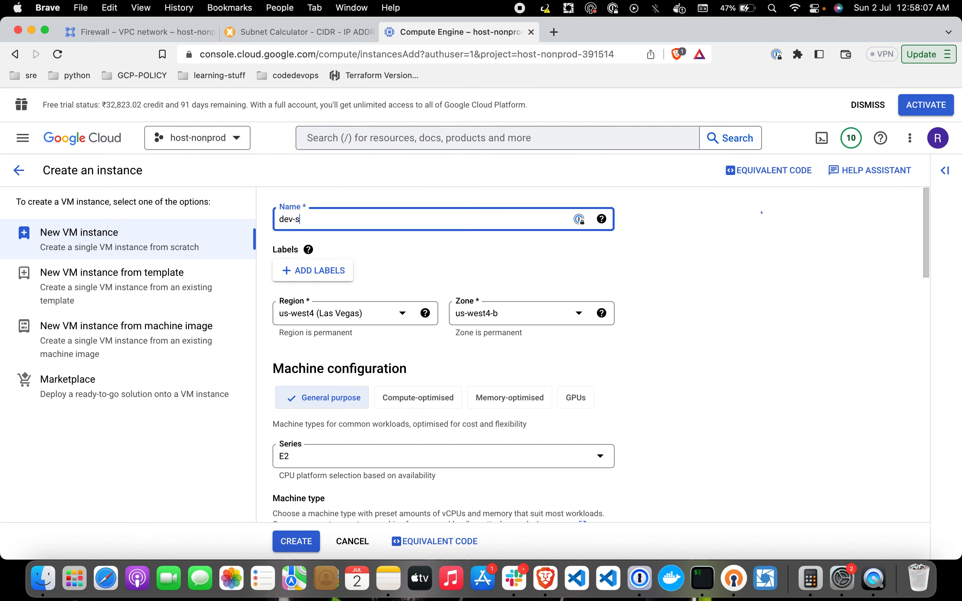
Step: Place the VM in asia-south1 (Mumbai), zone asia-south1-c, with machine type e2-micro
left_click(391, 313)
scroll(389, 378, "down", 10)
scroll(389, 380, "up", 2)
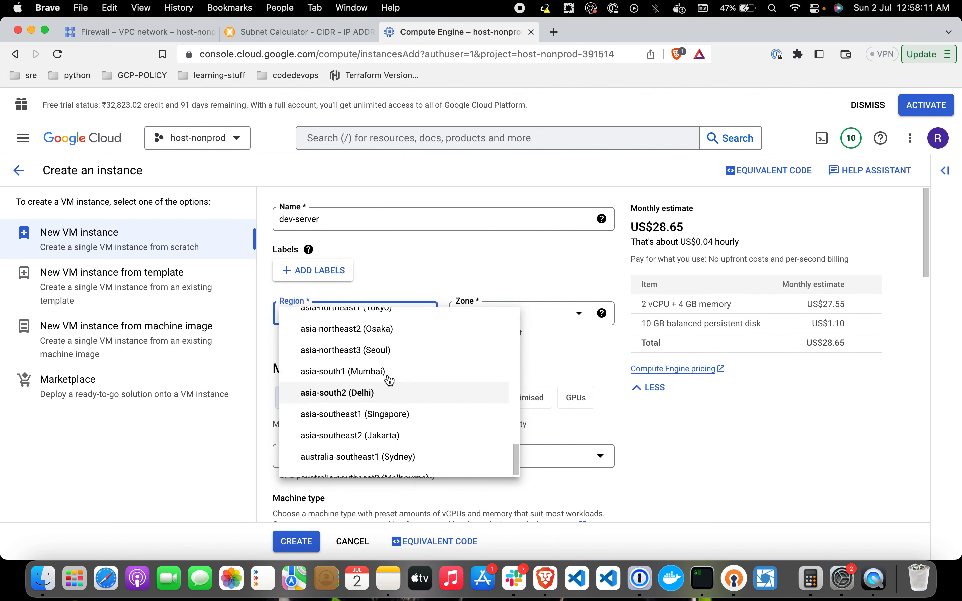
left_click(387, 373)
left_click(539, 316)
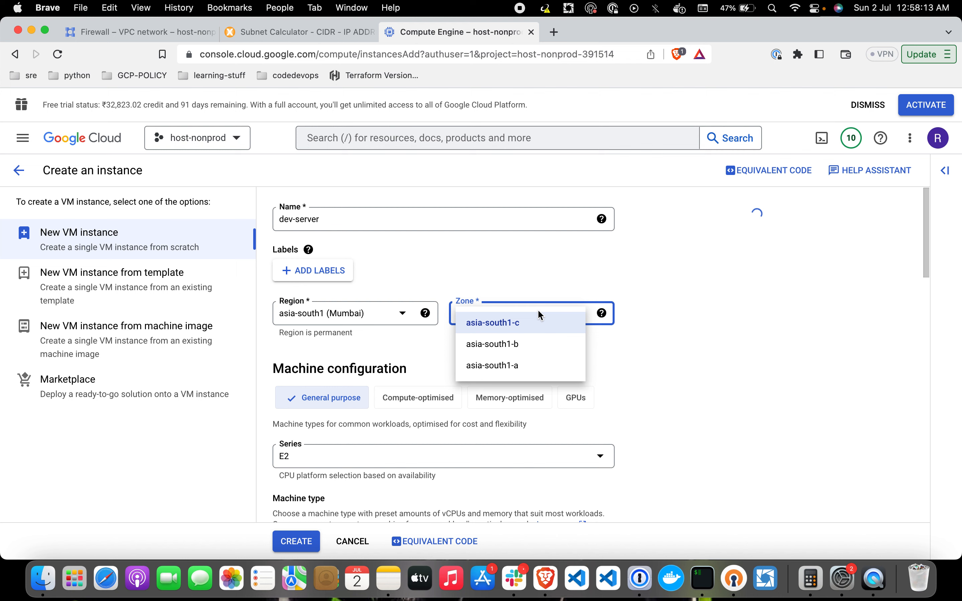
left_click(519, 282)
scroll(423, 457, "down", 5)
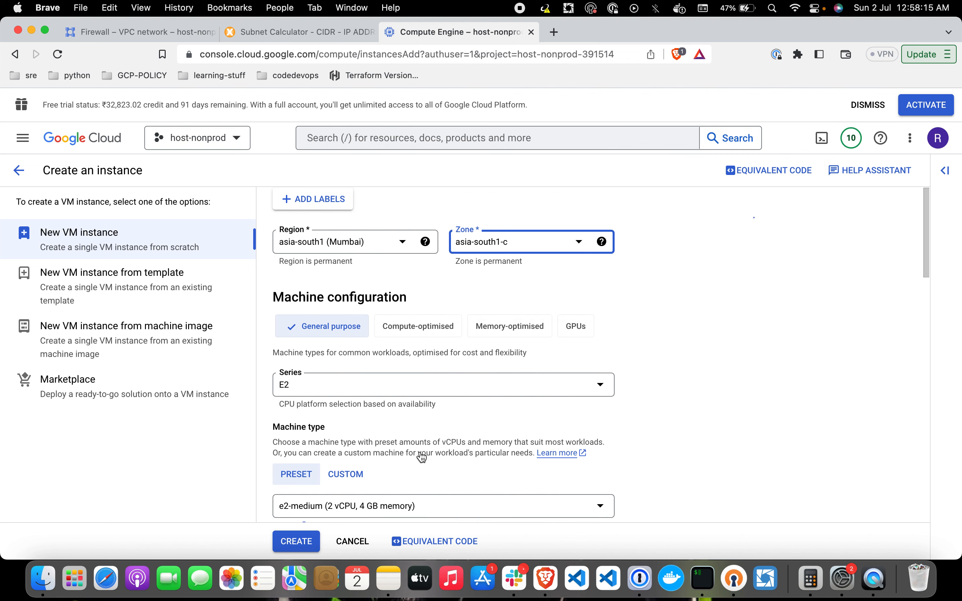
left_click(454, 409)
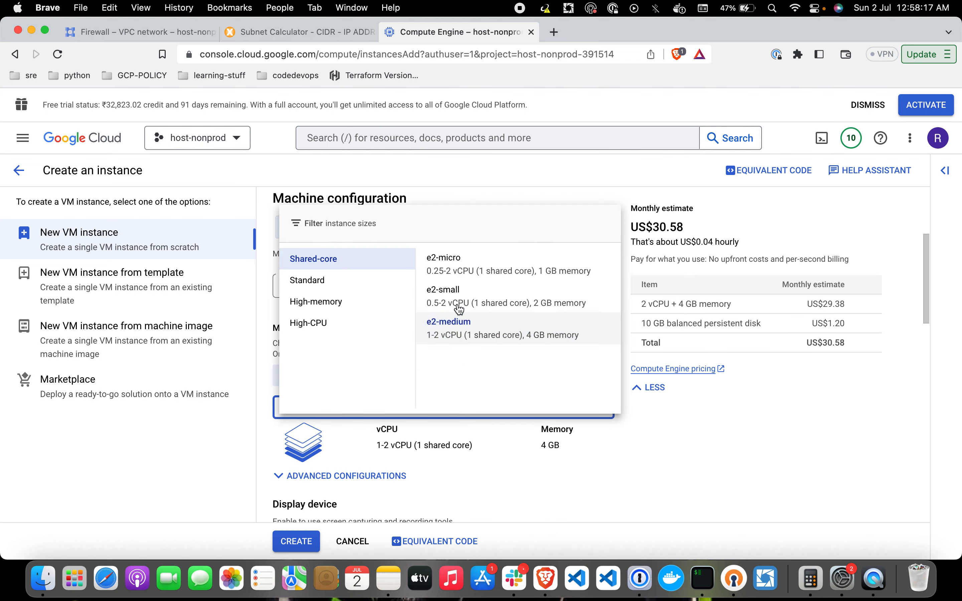
left_click(442, 261)
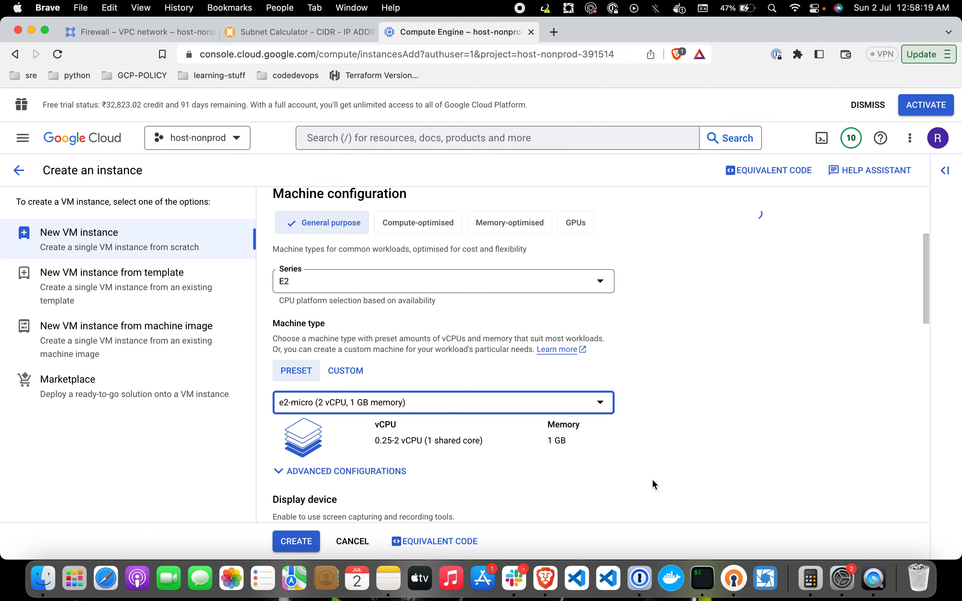
Step: Try a custom machine type with 1 core, revert to 2, then return to presets
scroll(654, 483, "down", 2)
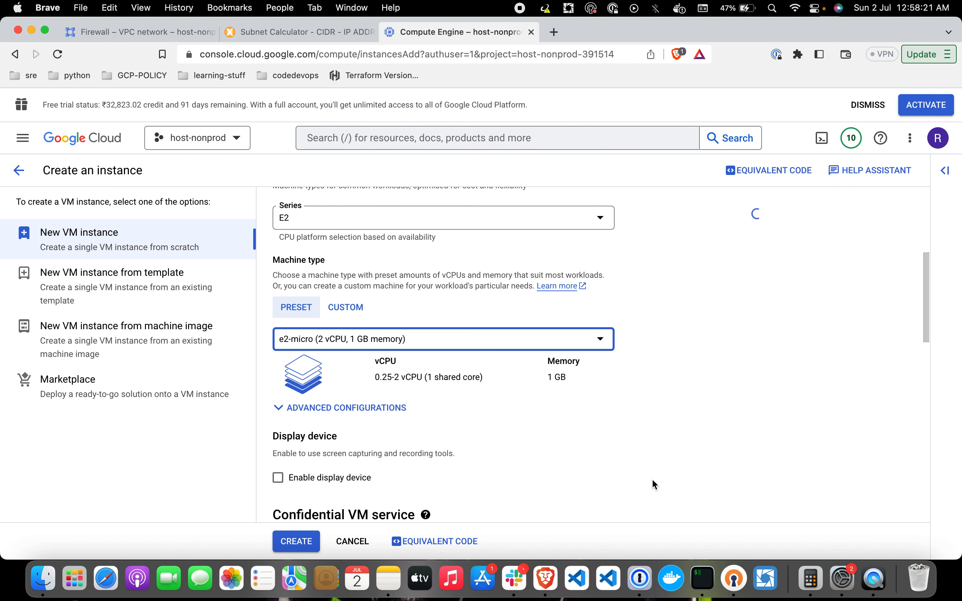
left_click(355, 341)
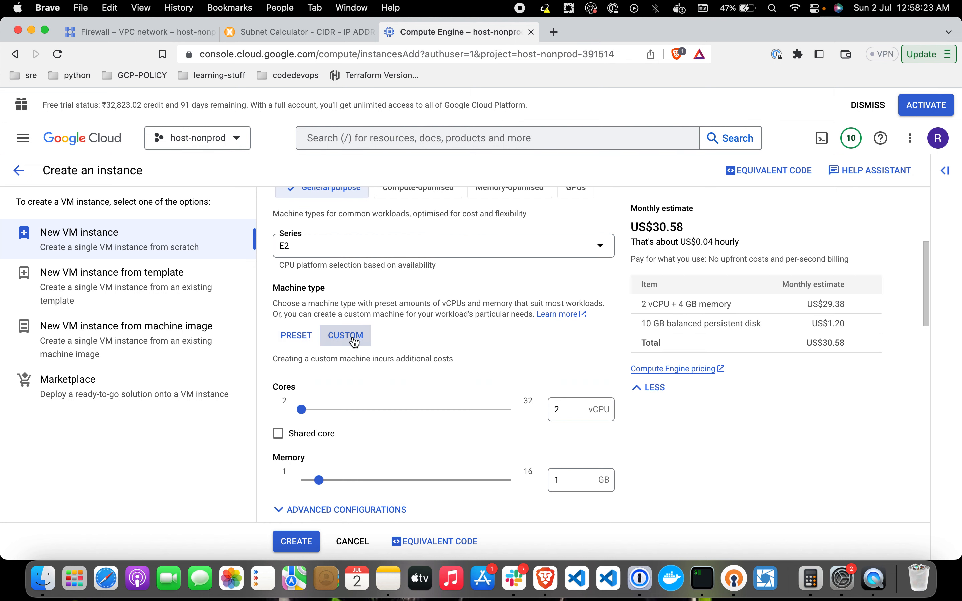
left_click(563, 410)
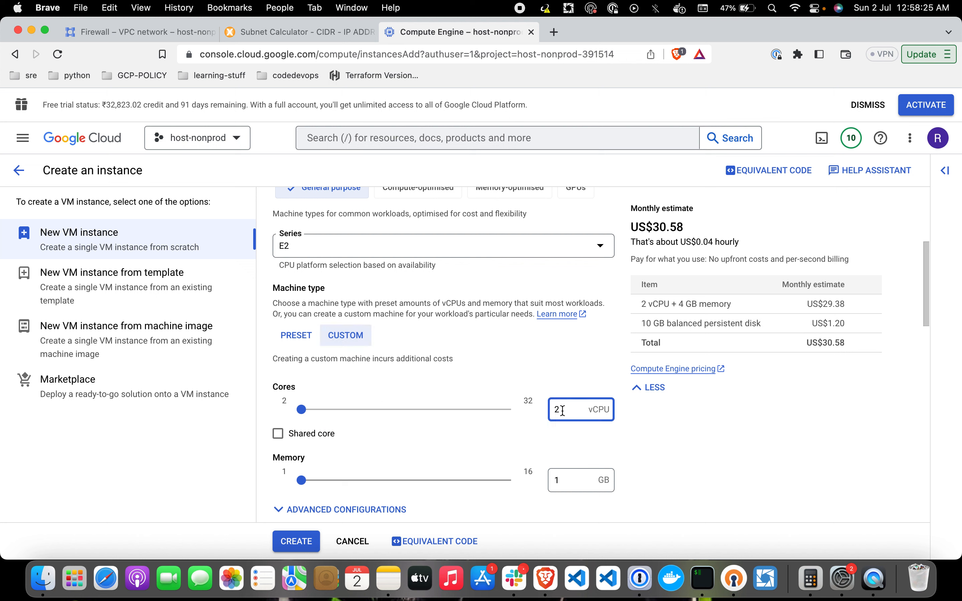
key("BackSpace")
type("1")
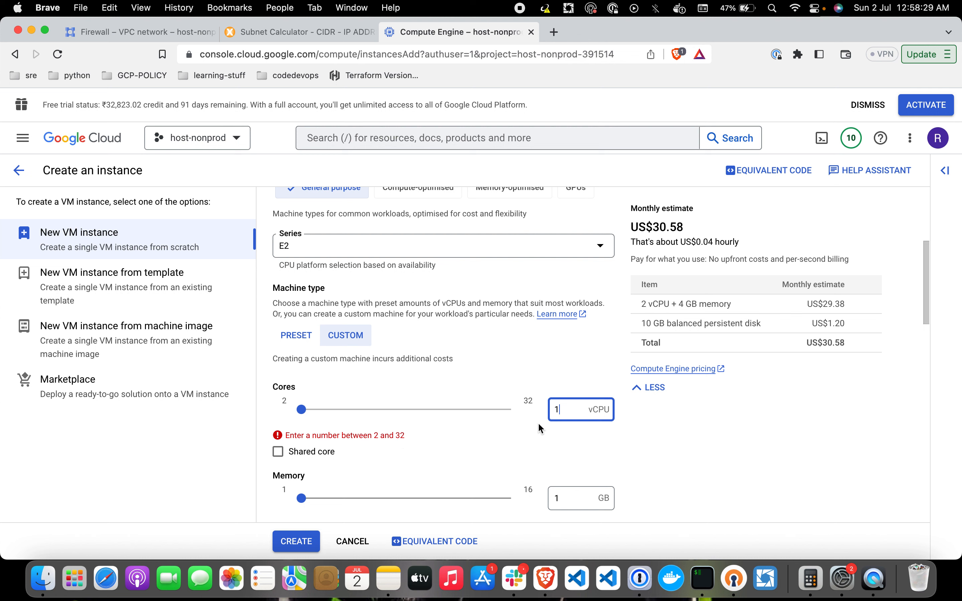
key("BackSpace")
type("2")
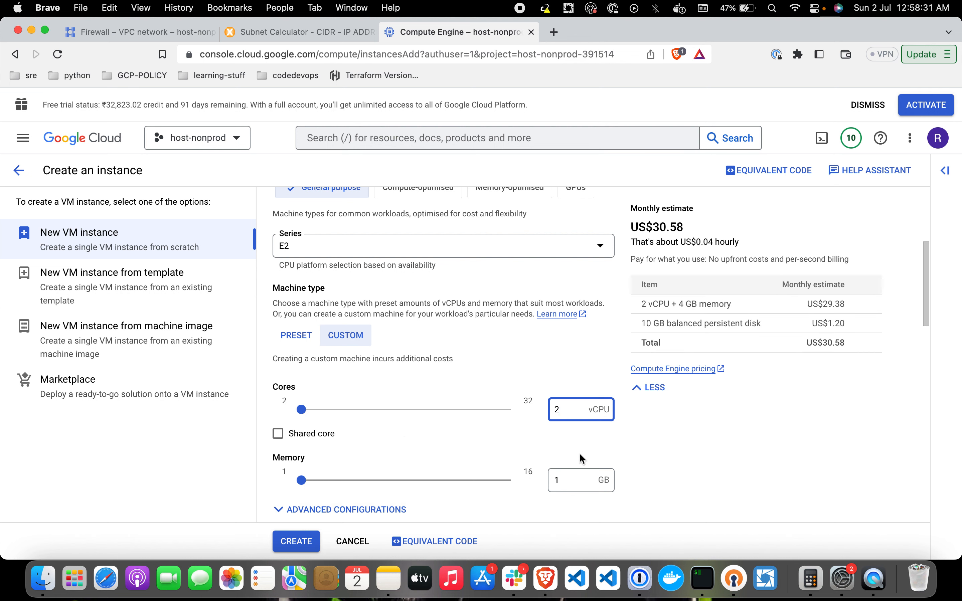
left_click(651, 501)
left_click(294, 334)
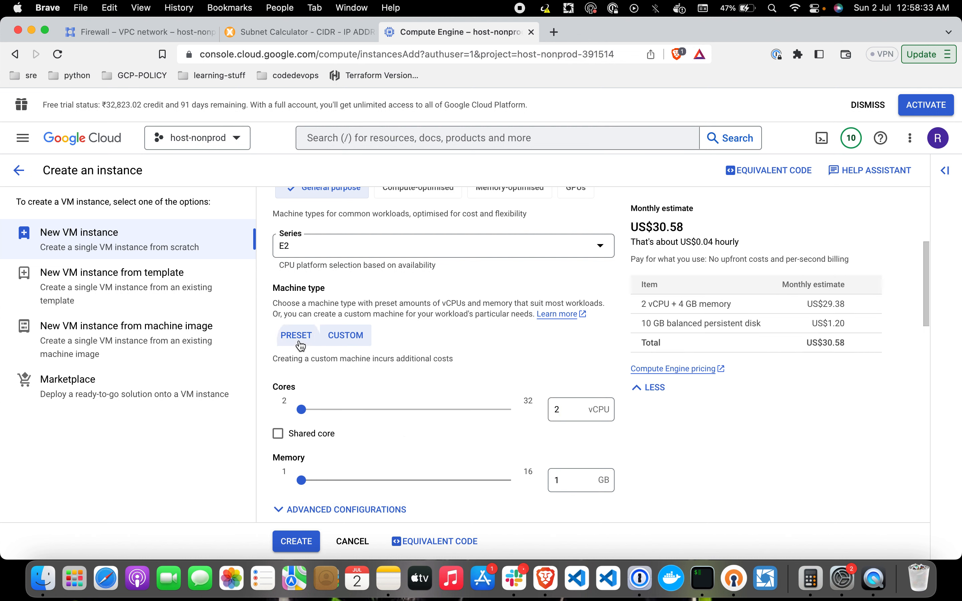
scroll(374, 389, "down", 5)
scroll(405, 389, "down", 6)
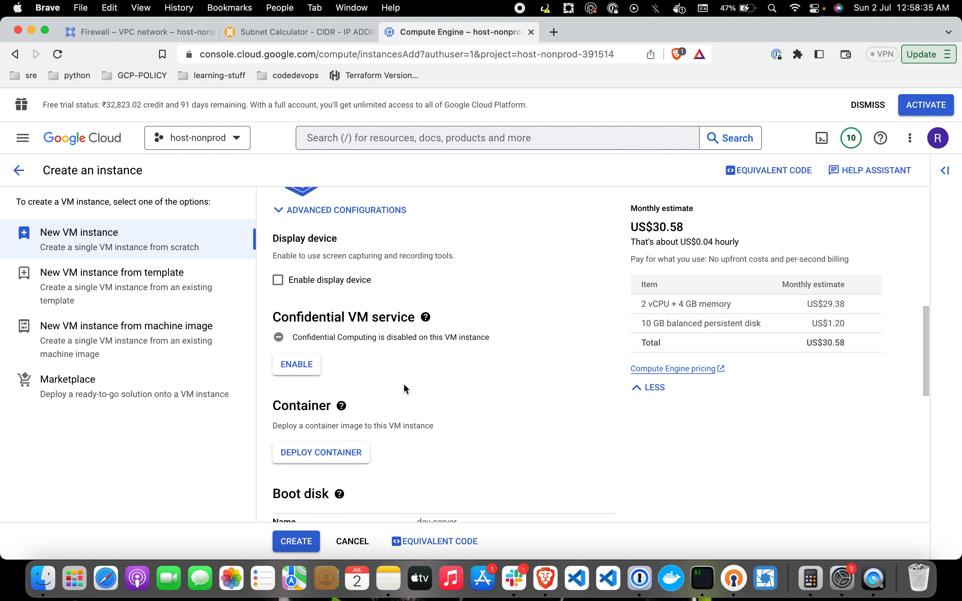
Step: Keep the 10 GB Debian GNU/Linux 11 boot disk and expand Advanced options
left_click(303, 424)
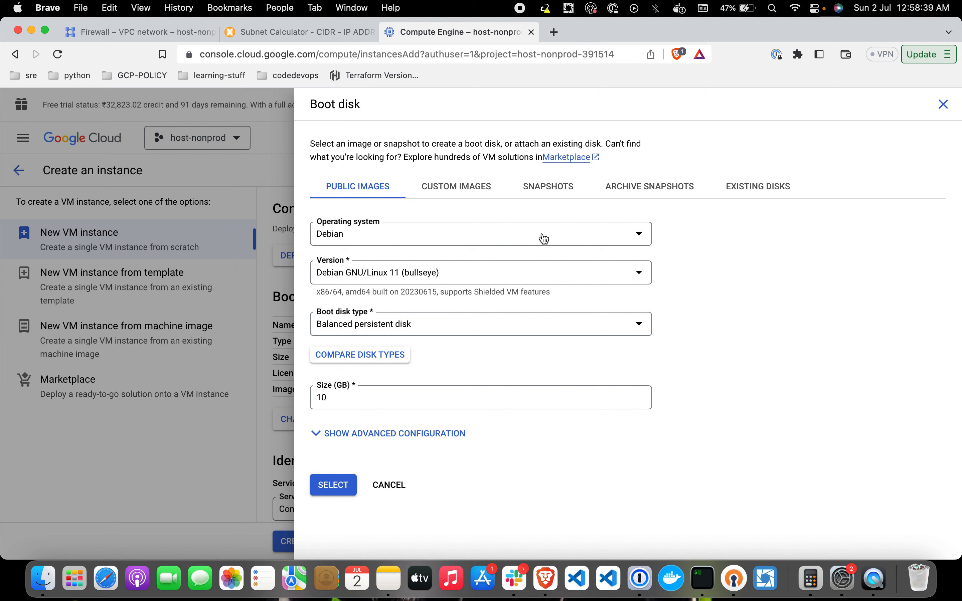
left_click(544, 239)
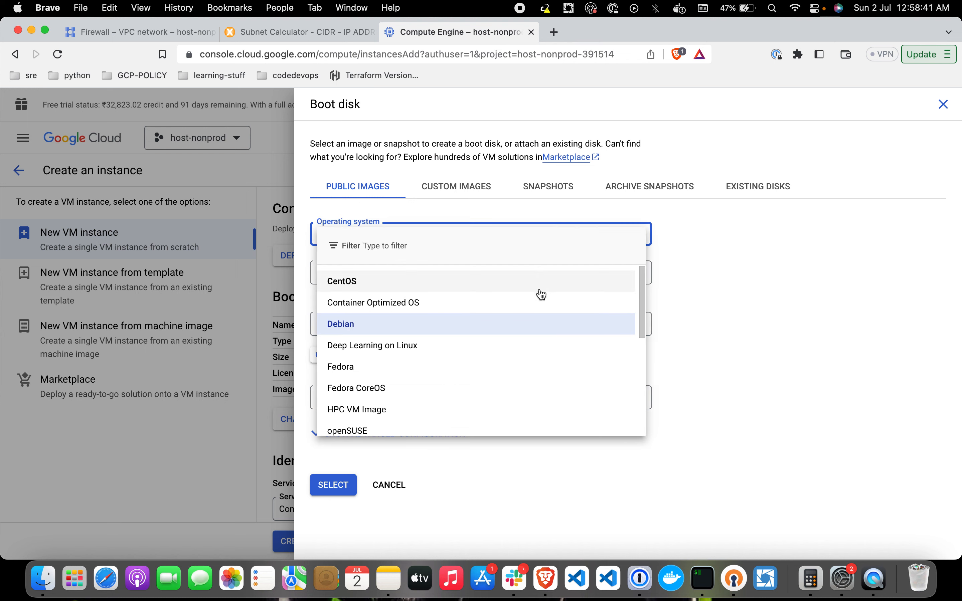
left_click(694, 327)
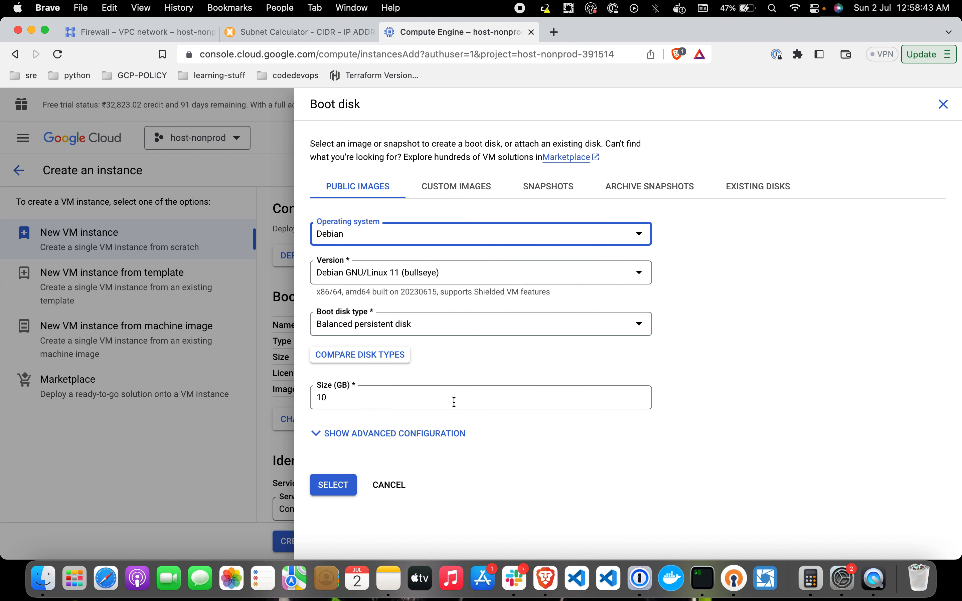
left_click(337, 485)
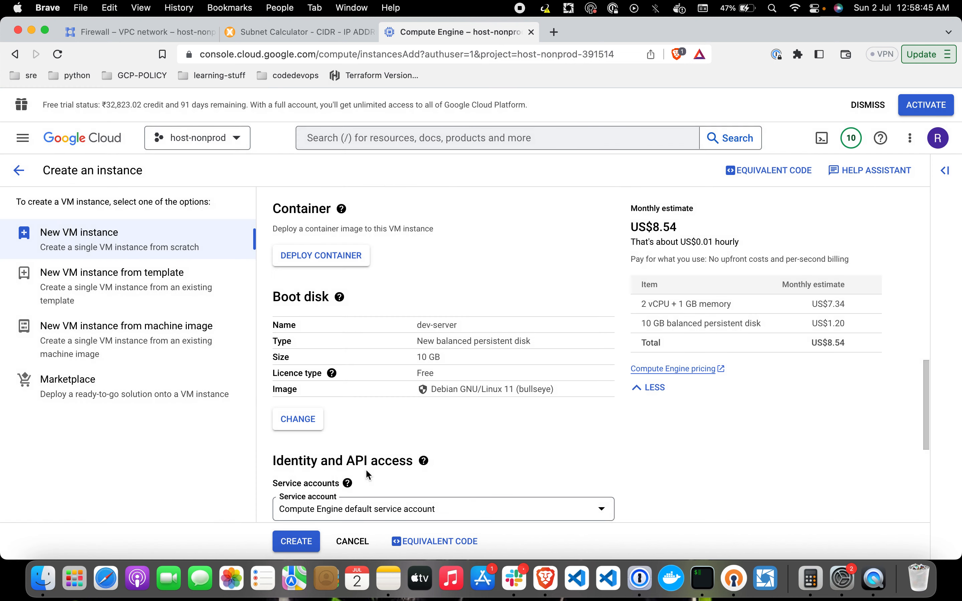
scroll(486, 436, "down", 5)
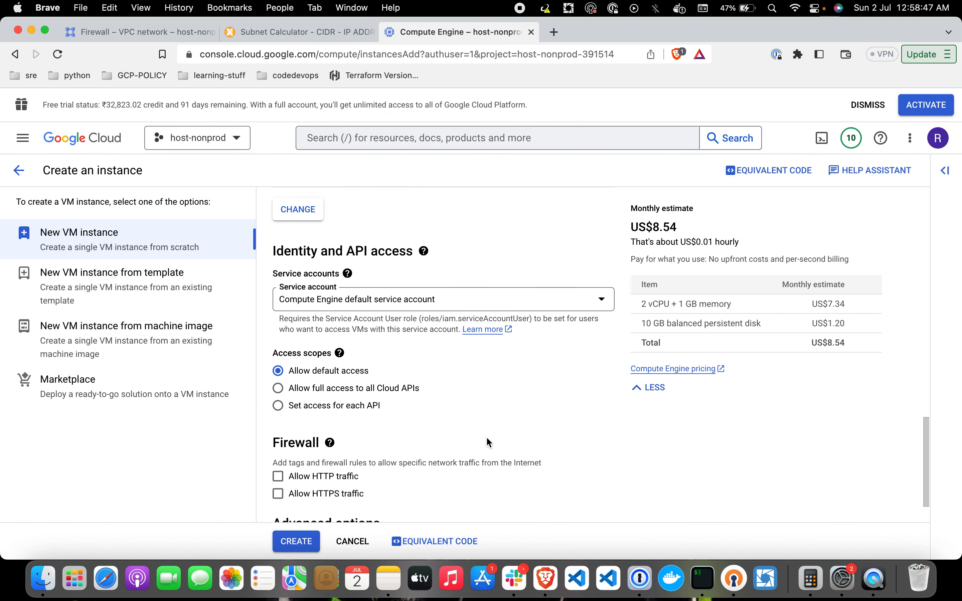
scroll(486, 437, "down", 2)
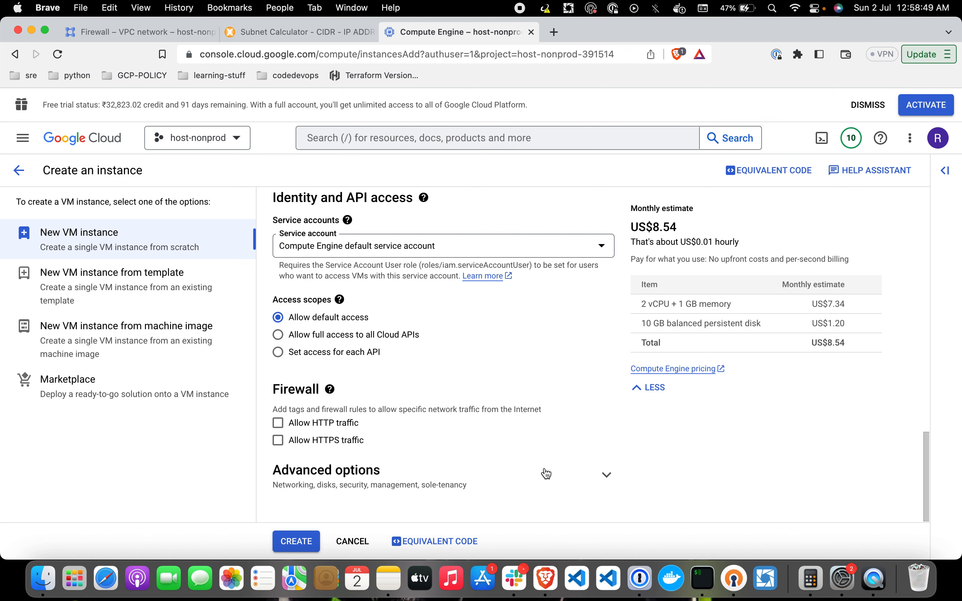
left_click(610, 481)
scroll(561, 388, "down", 5)
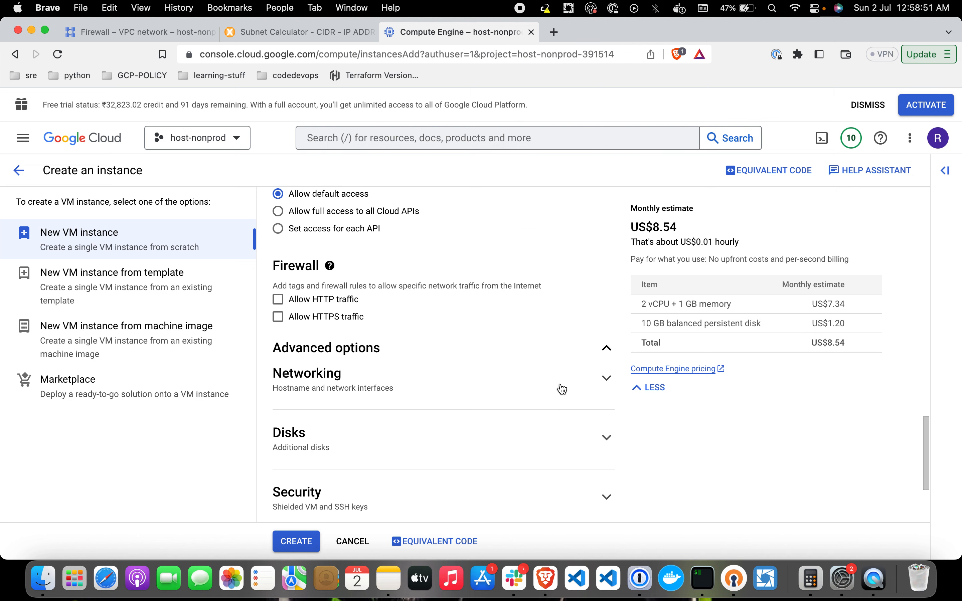
Step: Add the network tag dev-server under the VM's Networking settings
left_click(606, 323)
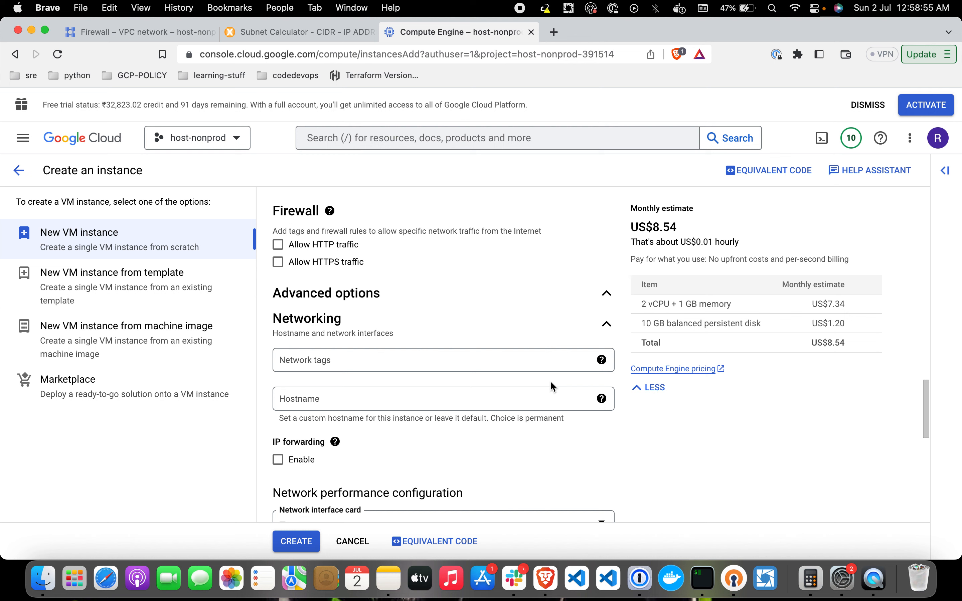
left_click(508, 361)
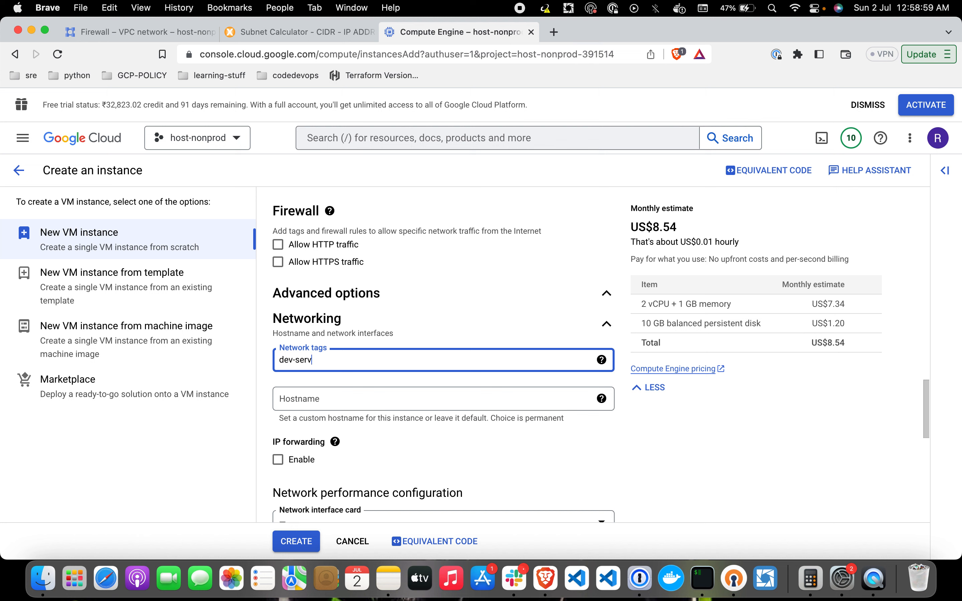
type("dev-server")
key("Return")
Step: Attach the VM's network interface to myvpc on subnet-1 (10.0.1.0/24)
scroll(529, 449, "down", 10)
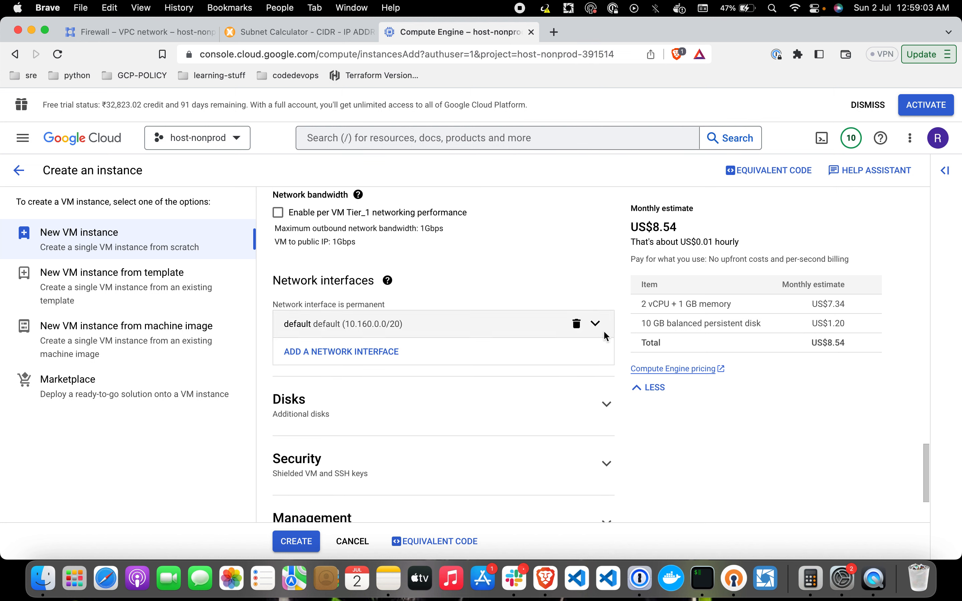
left_click(596, 323)
left_click(455, 416)
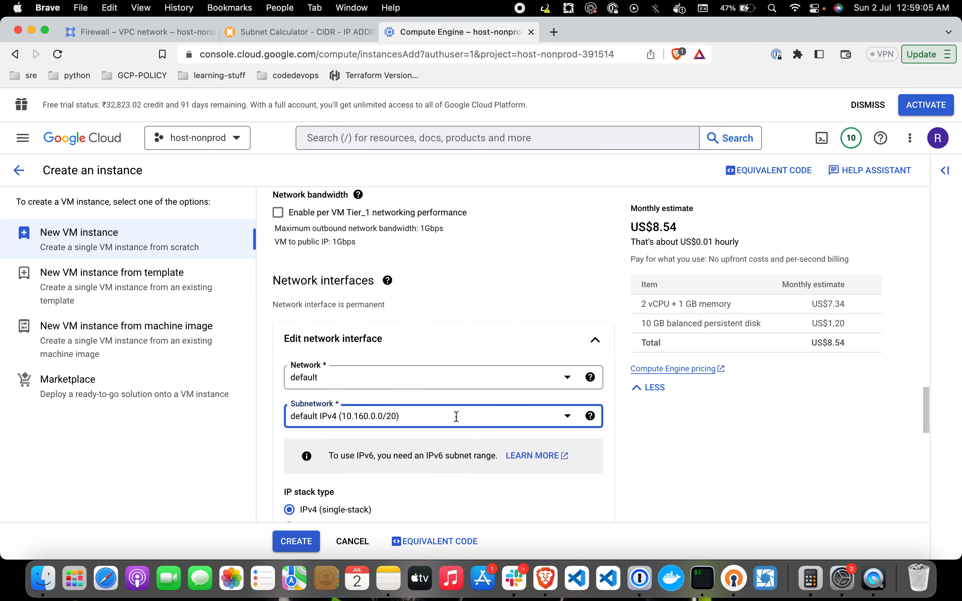
left_click(502, 468)
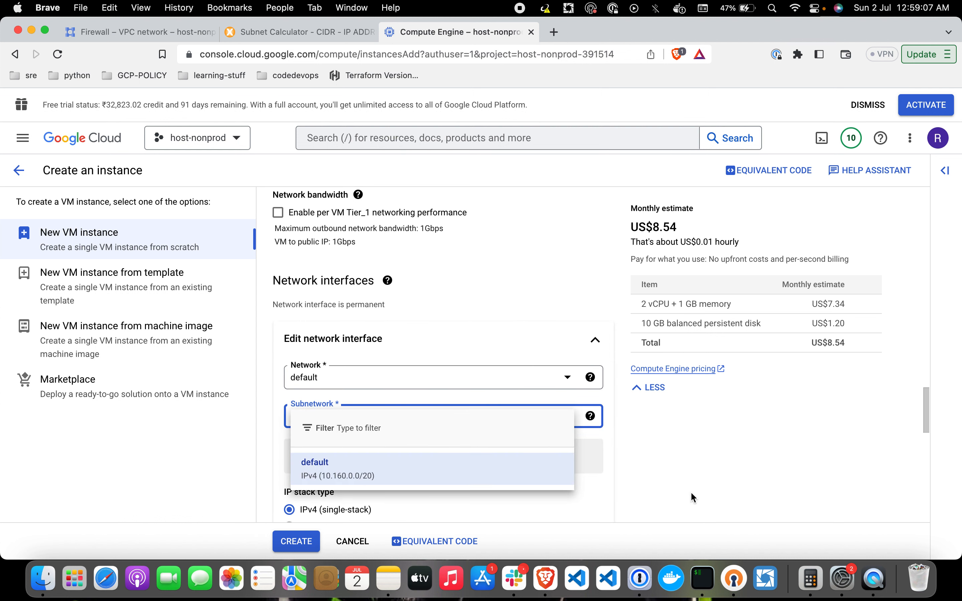
left_click(568, 377)
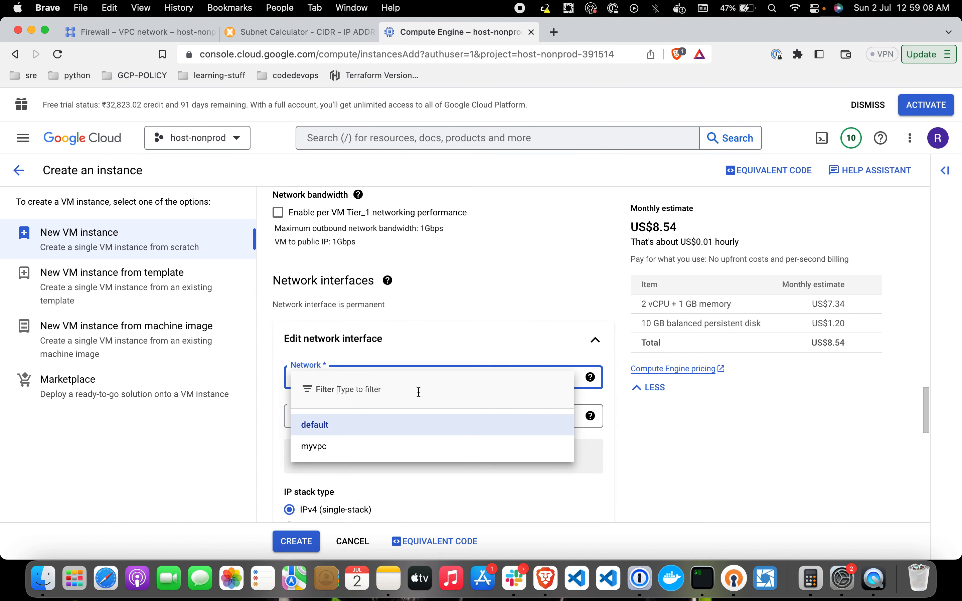
left_click(408, 449)
scroll(675, 469, "down", 1)
scroll(675, 469, "down", 10)
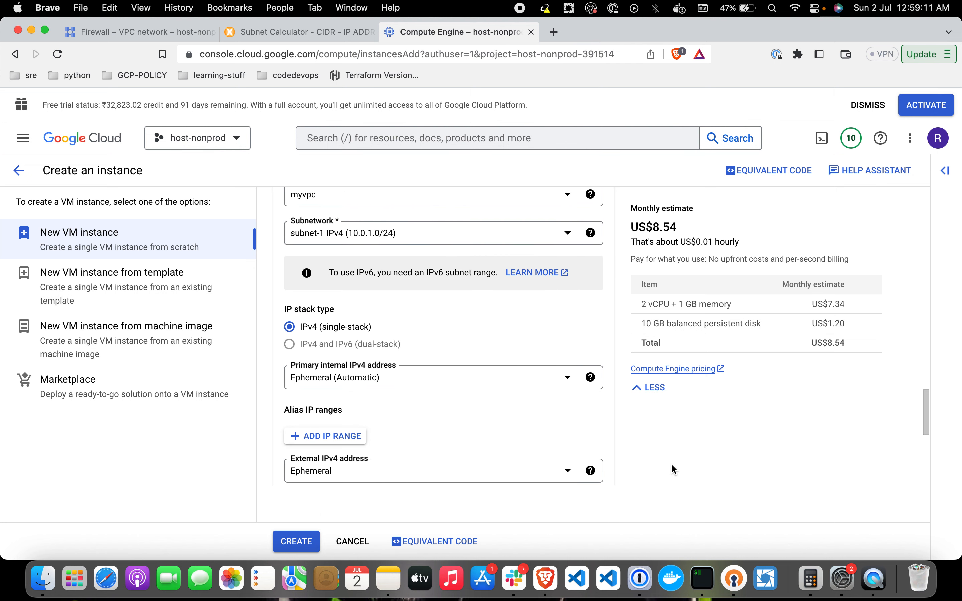
Step: Create dev-server and refresh until it runs in asia-south1-c with internal IP 10.0.1.2
left_click(296, 541)
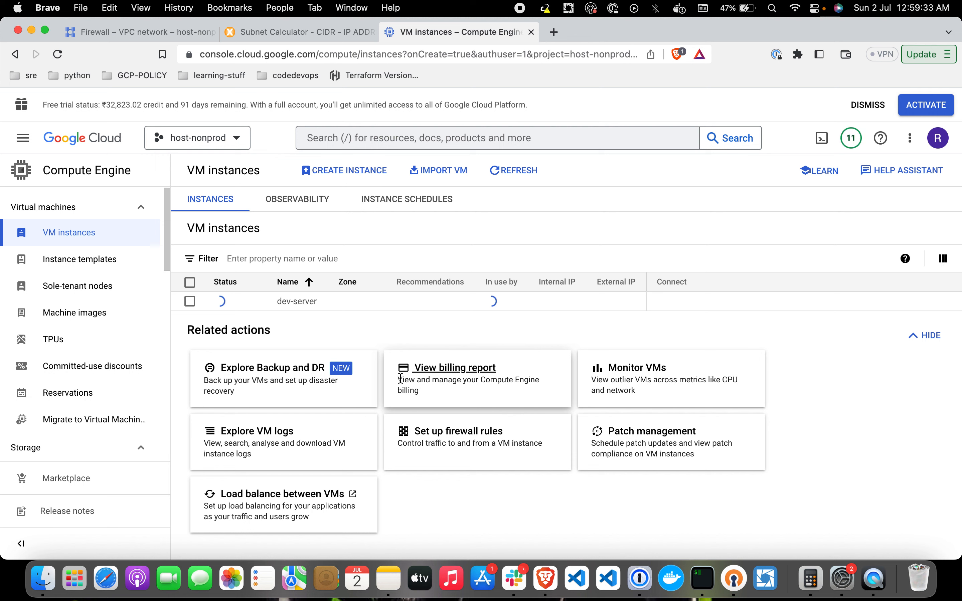
left_click(504, 171)
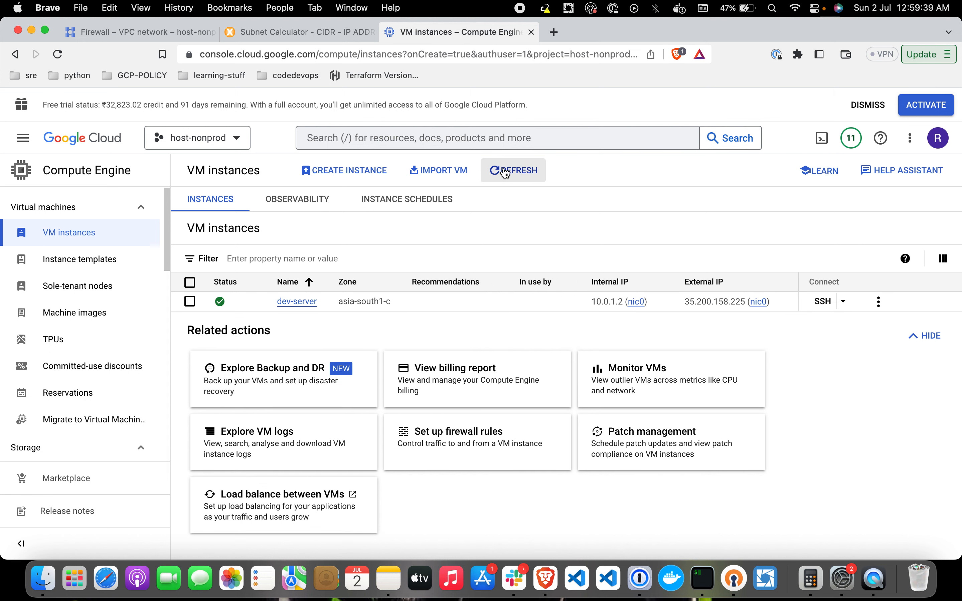
Step: SSH into dev-server and ping google.com, stopping after 10 replies with 0% packet loss
left_click(822, 302)
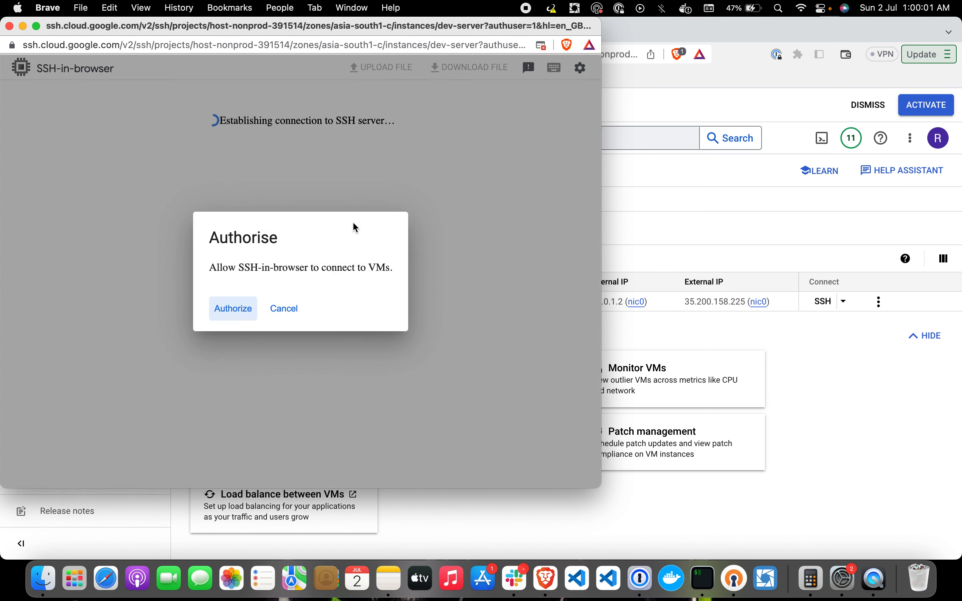
left_click(233, 310)
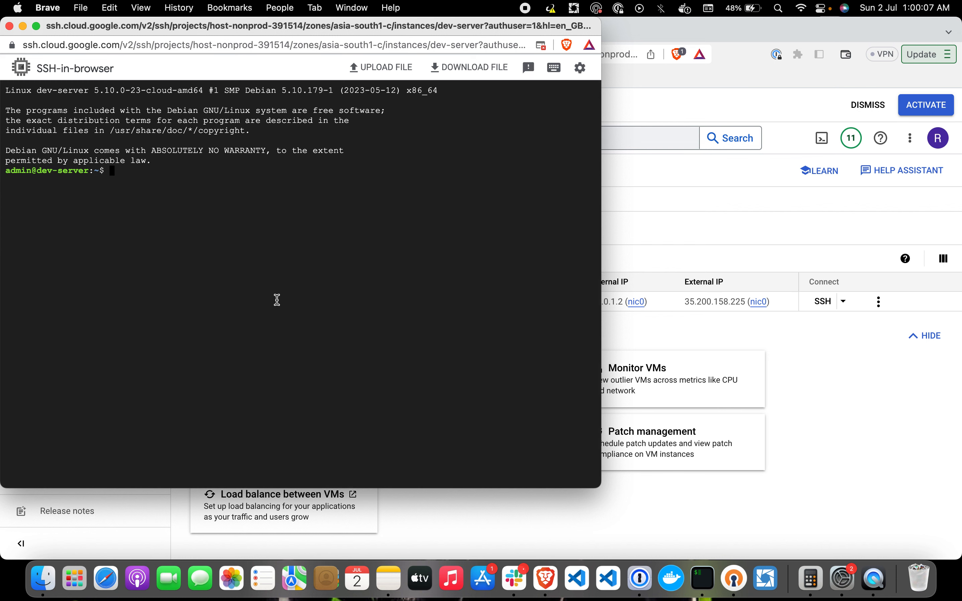
type("ping google.com")
key("Return")
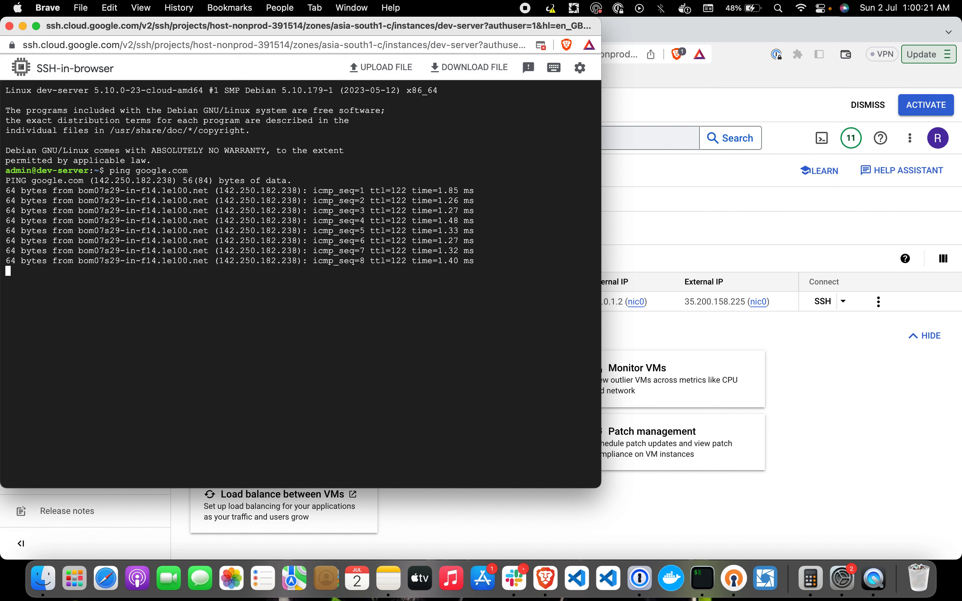
key("ctrl+c")
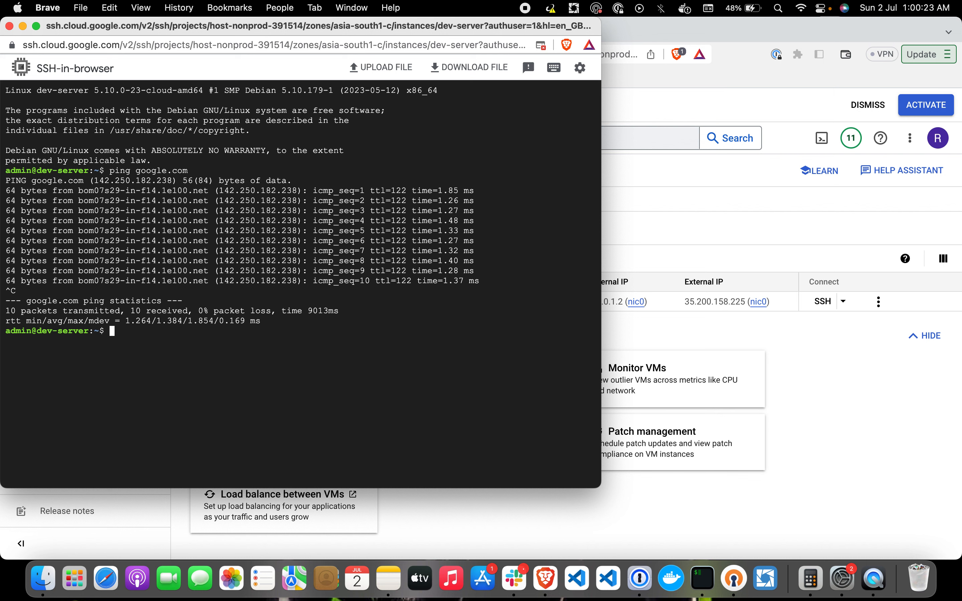